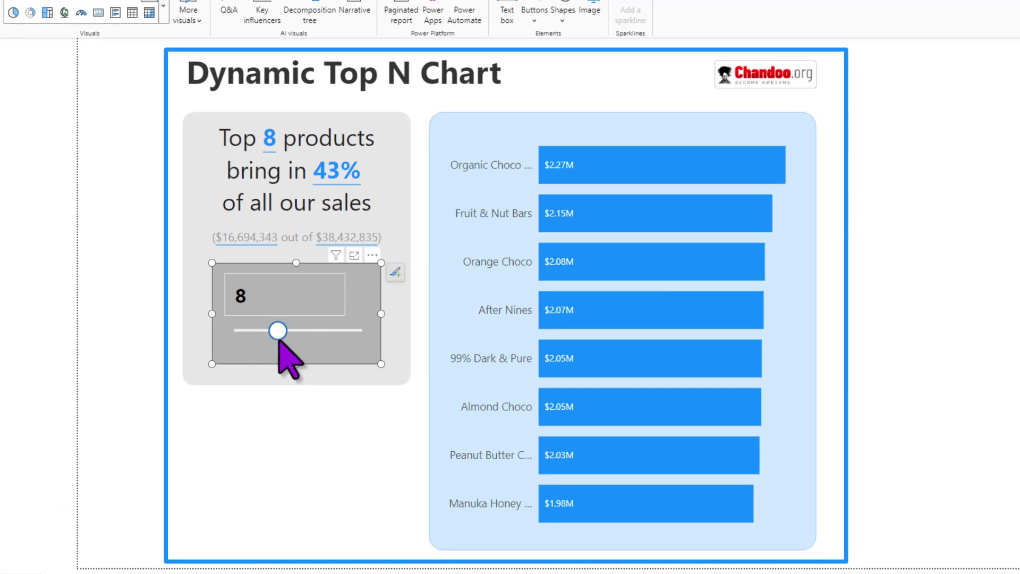
- Raise the Top Products slider from 8 to 13 and switch to the Modeling ribbon
{"action": "left_click_drag", "start_coordinate": [278, 333], "coordinate": [307, 332]}
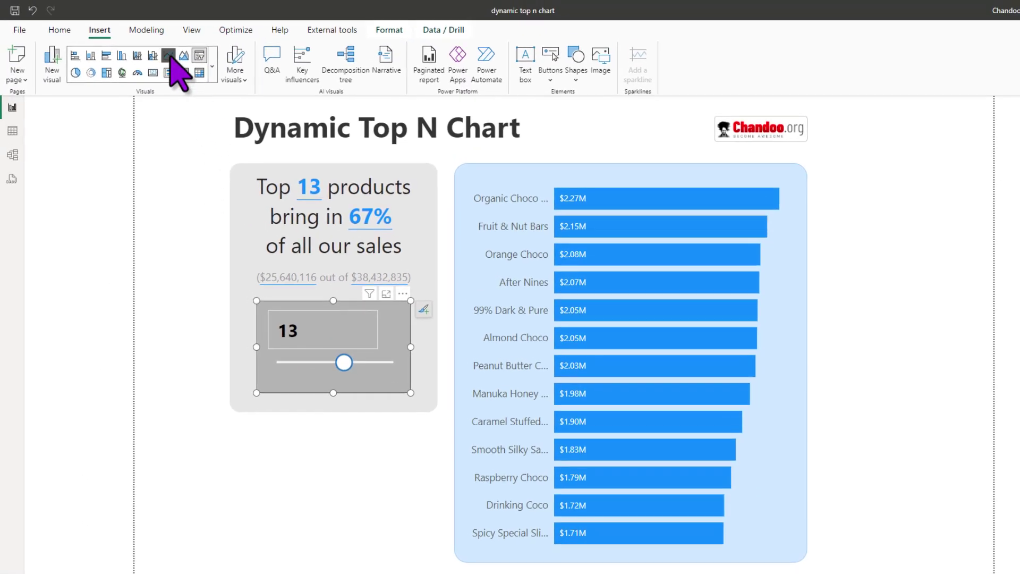
{"action": "left_click", "coordinate": [143, 30]}
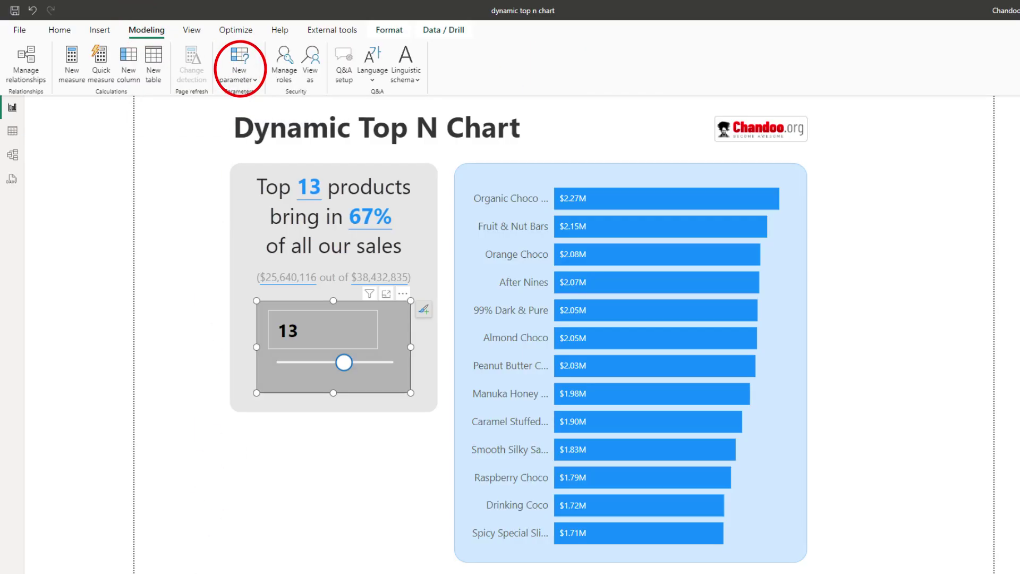
- In the blank Untitled report, start a new Numeric range parameter
{"action": "left_click", "coordinate": [324, 555]}
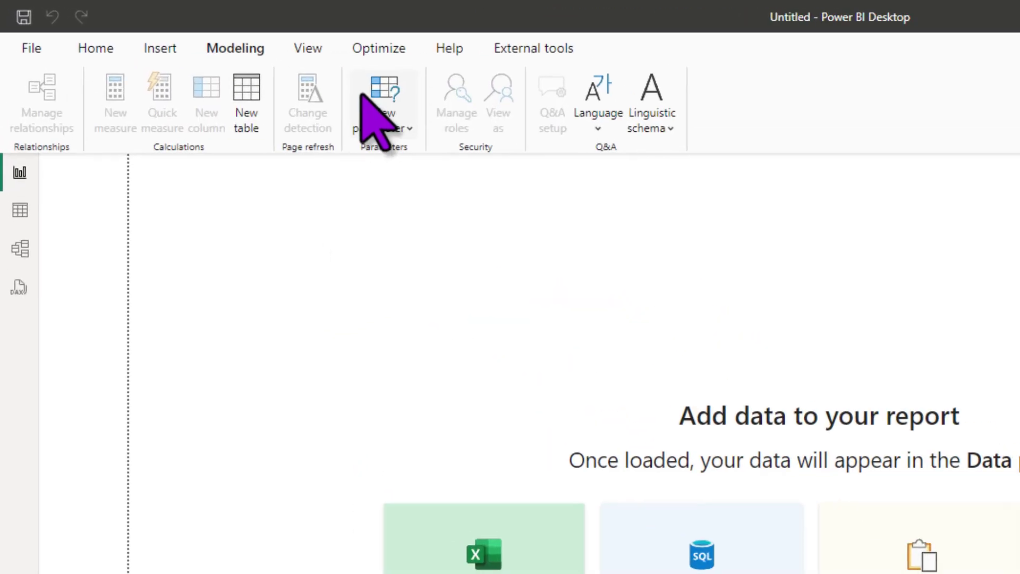
{"action": "left_click", "coordinate": [398, 129]}
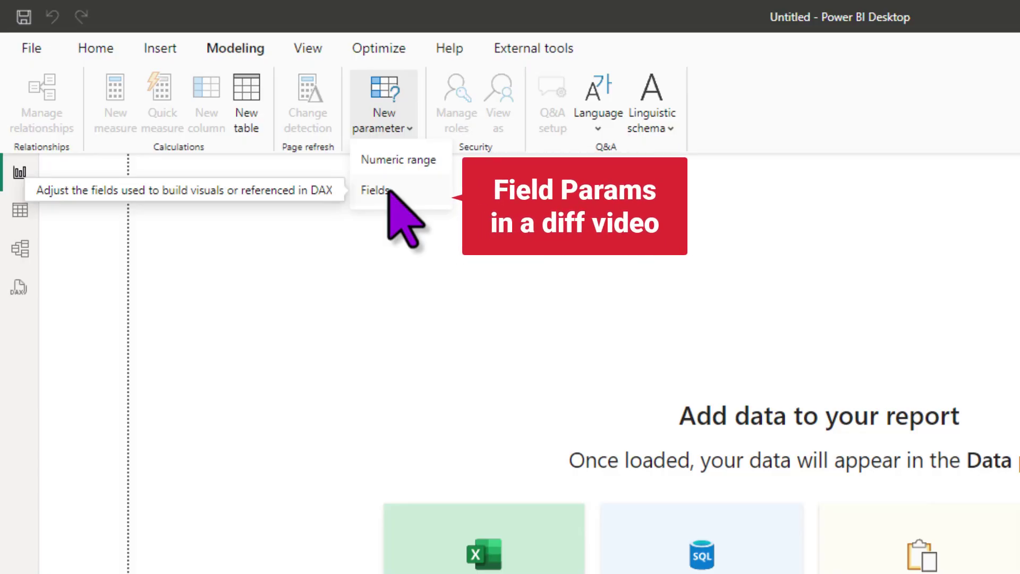
{"action": "left_click", "coordinate": [404, 159]}
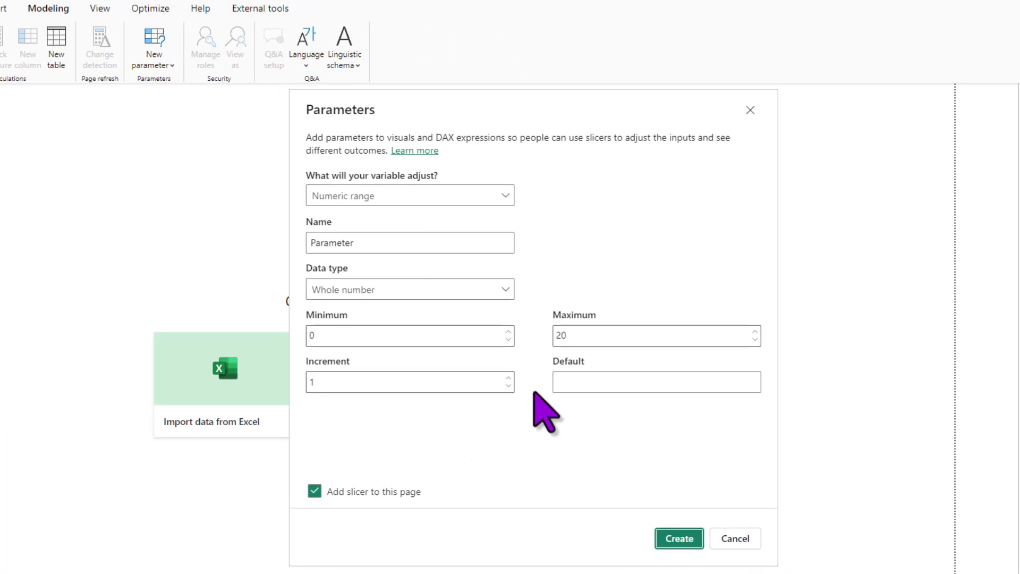
- Create the 'top products' parameter from 1 to 22, increment 1, default 10, with its slicer
{"action": "double_click", "coordinate": [383, 242]}
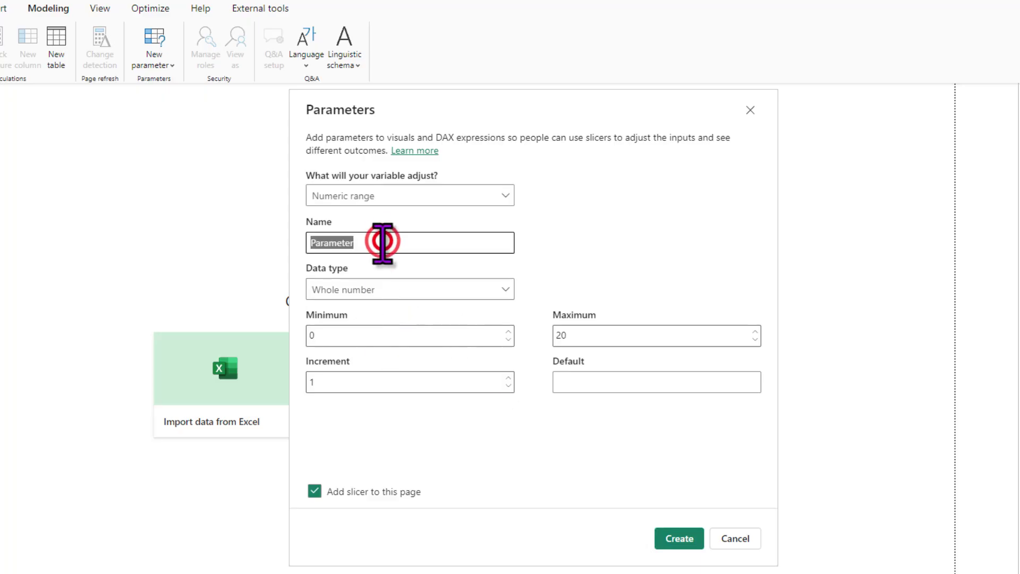
{"action": "type", "text": "top produ"}
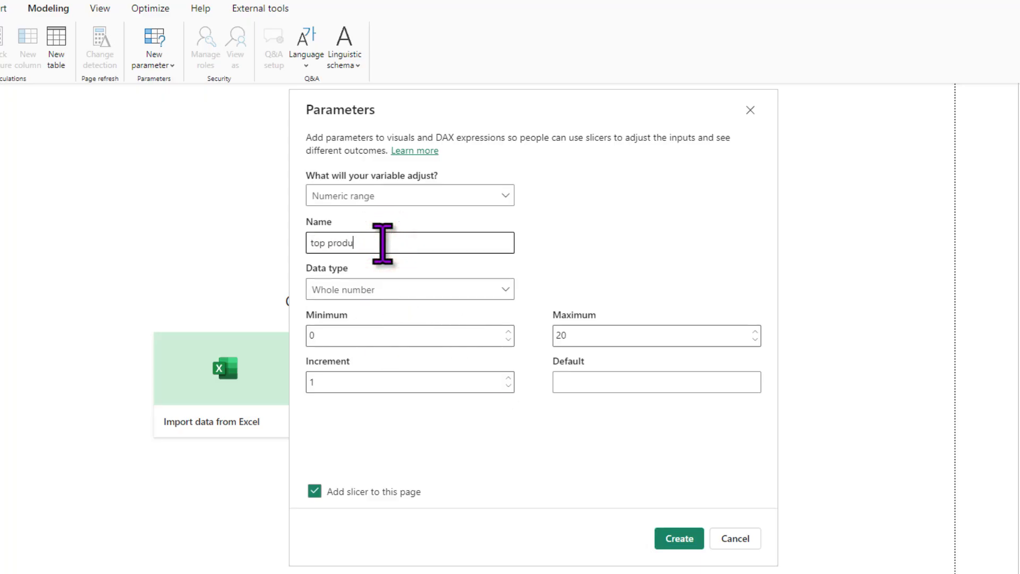
{"action": "type", "text": "cts"}
{"action": "double_click", "coordinate": [366, 337]}
{"action": "type", "text": "1"}
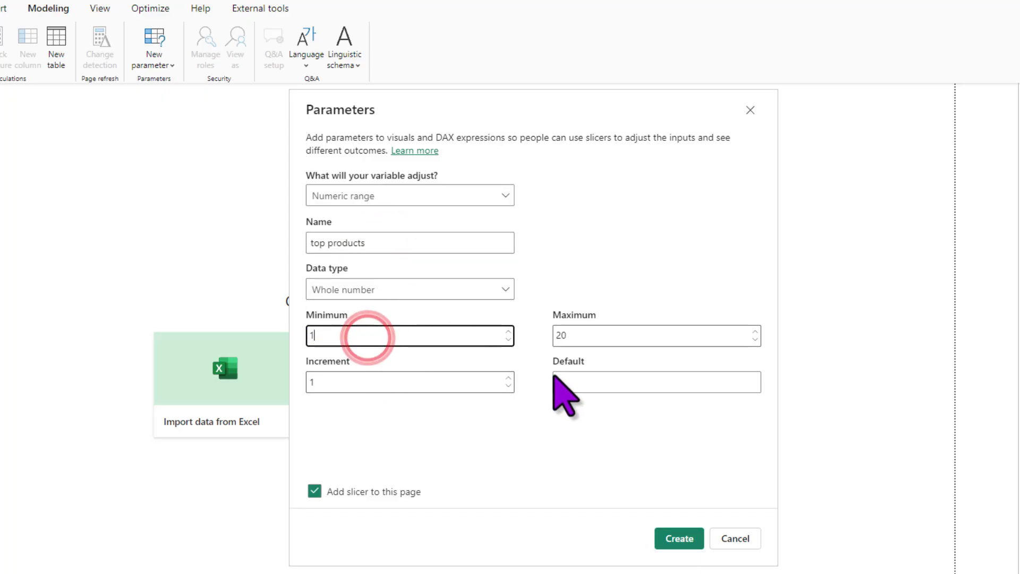
{"action": "left_click", "coordinate": [608, 334]}
{"action": "type", "text": "22"}
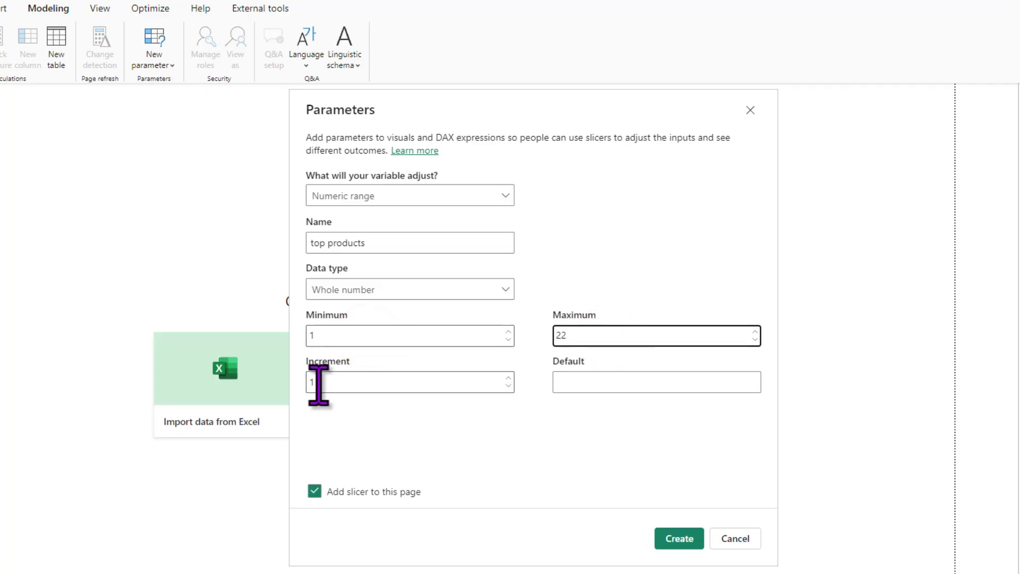
{"action": "left_click", "coordinate": [601, 382]}
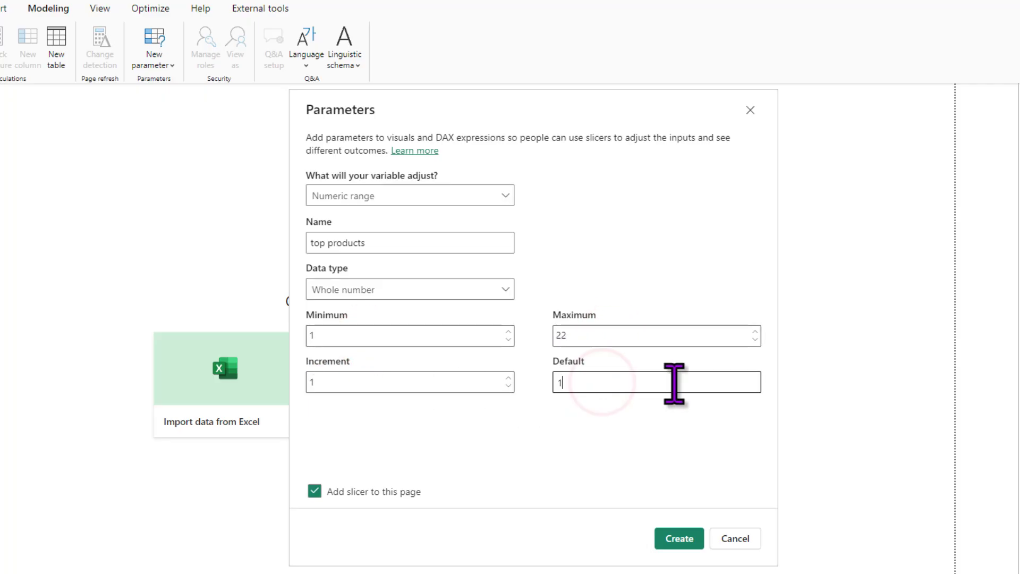
{"action": "left_click", "coordinate": [679, 538]}
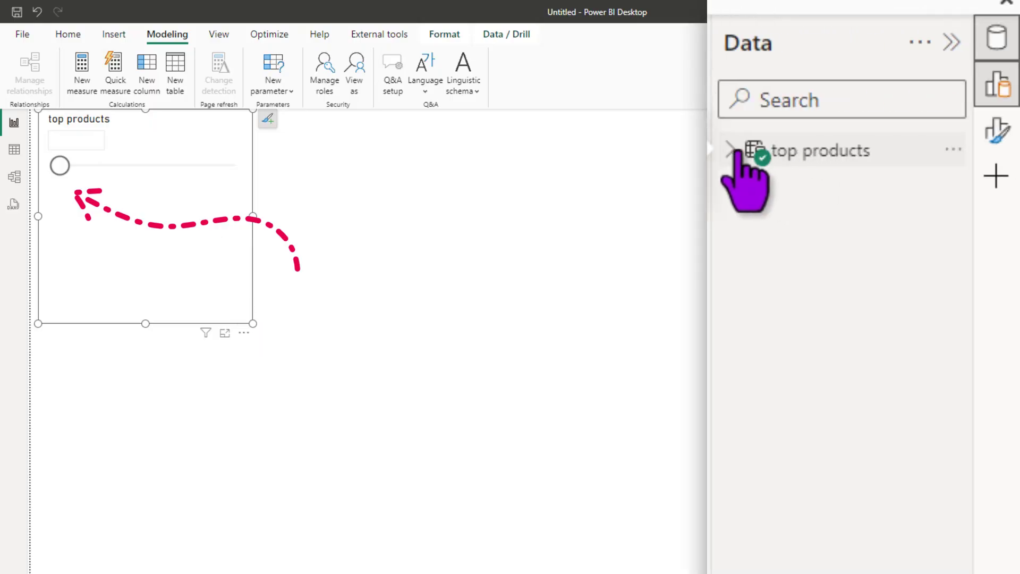
- Inspect the top products values 1–22 in Table view, test the slicer, and view its SELECTEDVALUE measure
{"action": "left_click", "coordinate": [735, 150]}
{"action": "left_click", "coordinate": [15, 150]}
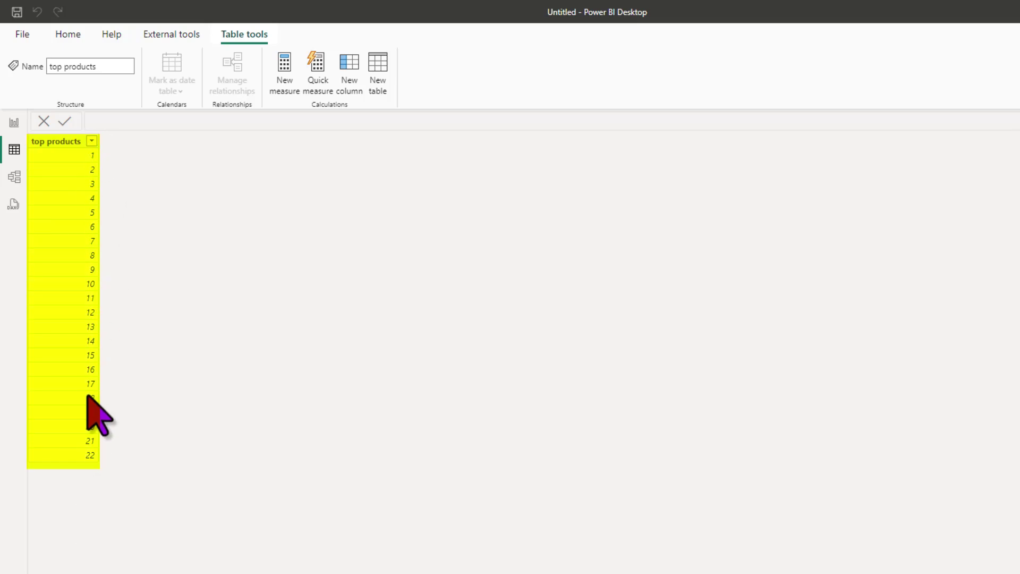
{"action": "left_click", "coordinate": [14, 122]}
{"action": "left_click_drag", "start_coordinate": [59, 164], "coordinate": [127, 165]}
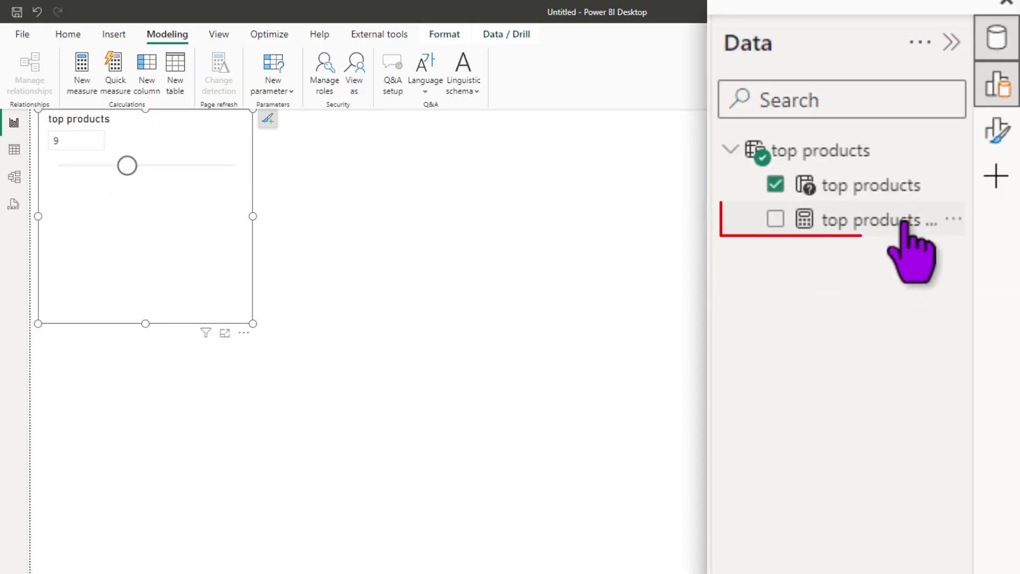
{"action": "left_click", "coordinate": [879, 224]}
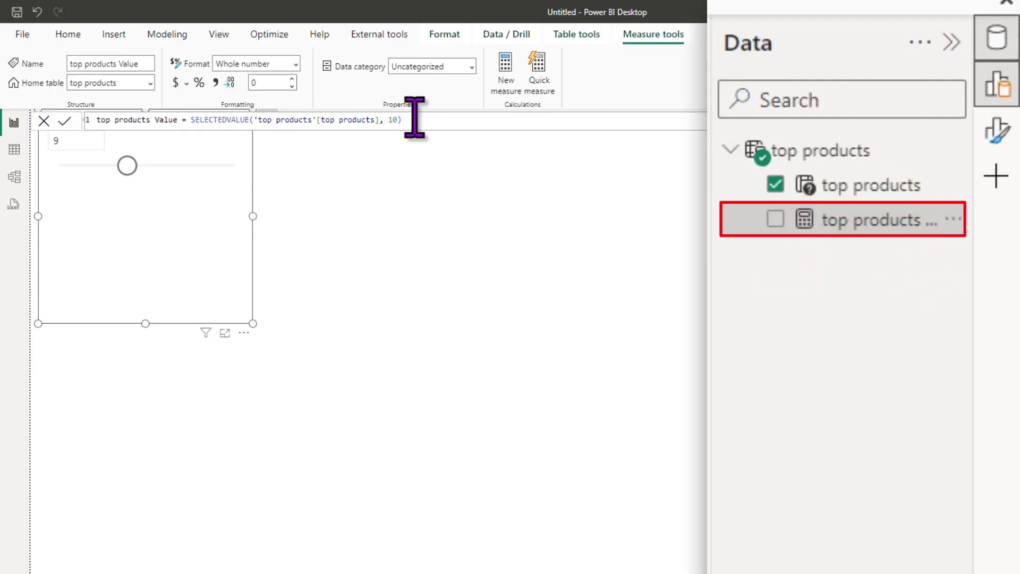
{"action": "left_click", "coordinate": [438, 203]}
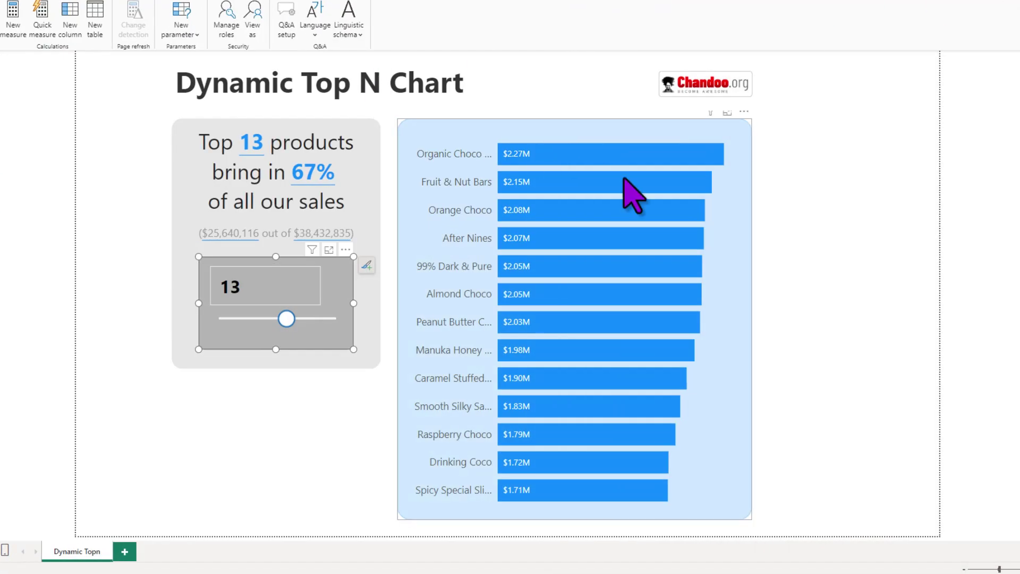
- Add Page 1 with a table of Product and Total Sales for all 22 products
{"action": "left_click", "coordinate": [123, 552]}
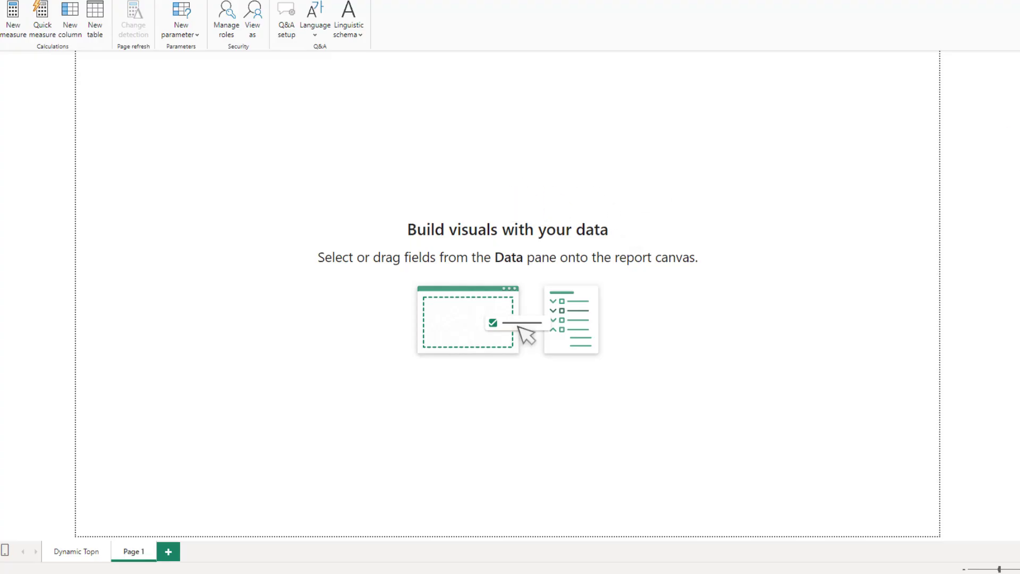
{"action": "left_click", "coordinate": [917, 93]}
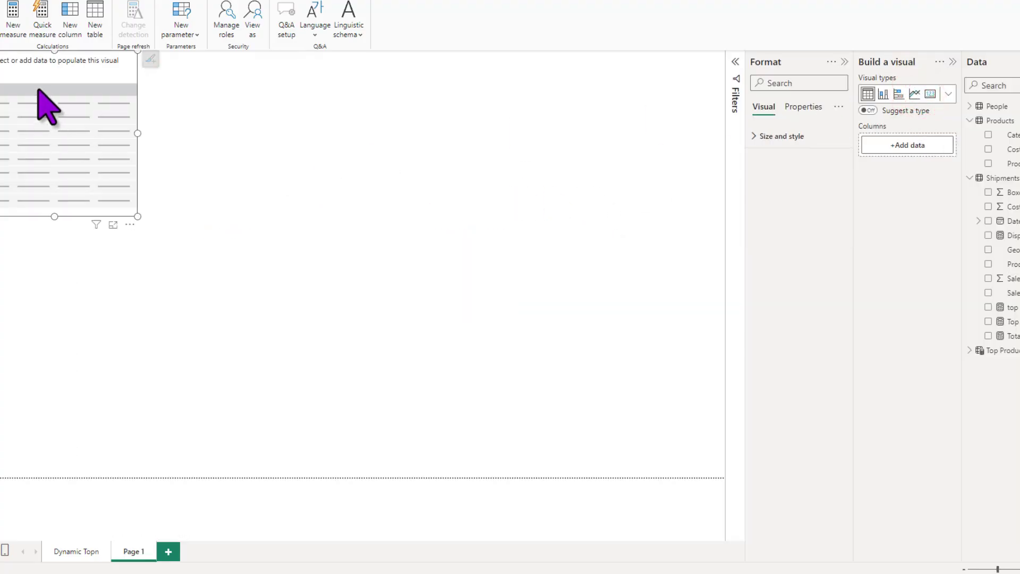
{"action": "left_click", "coordinate": [75, 95]}
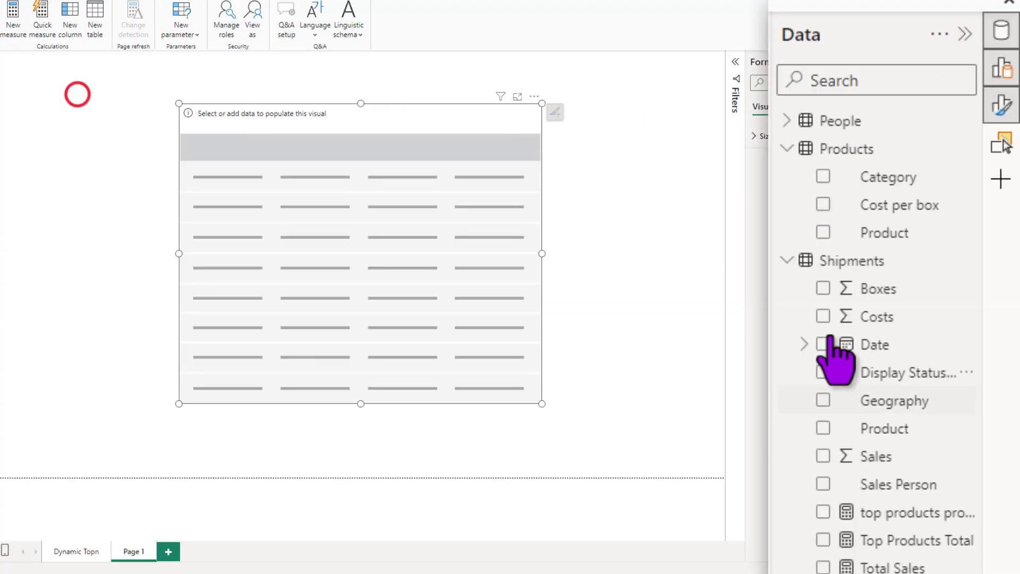
{"action": "left_click", "coordinate": [822, 232]}
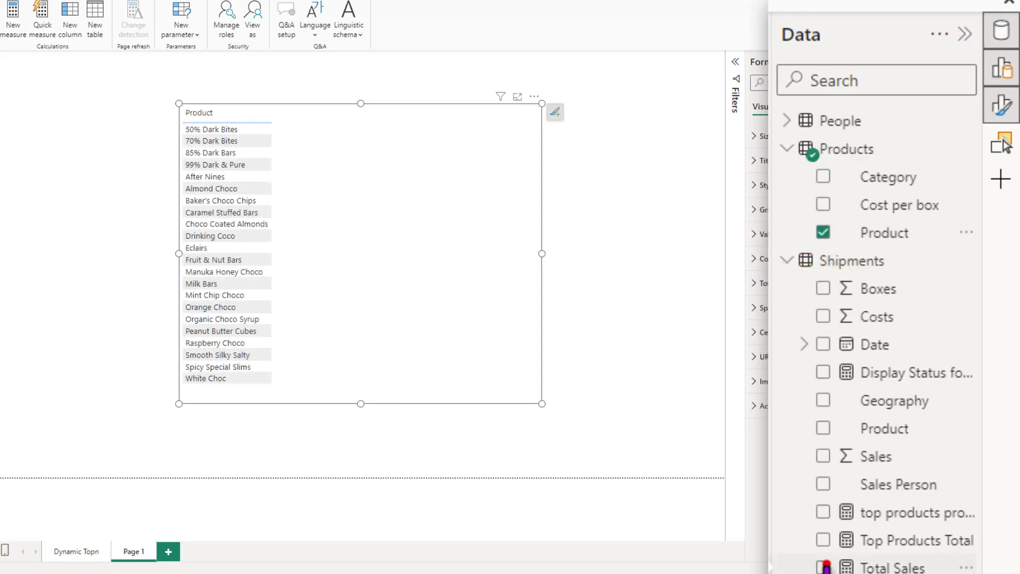
{"action": "left_click", "coordinate": [824, 566]}
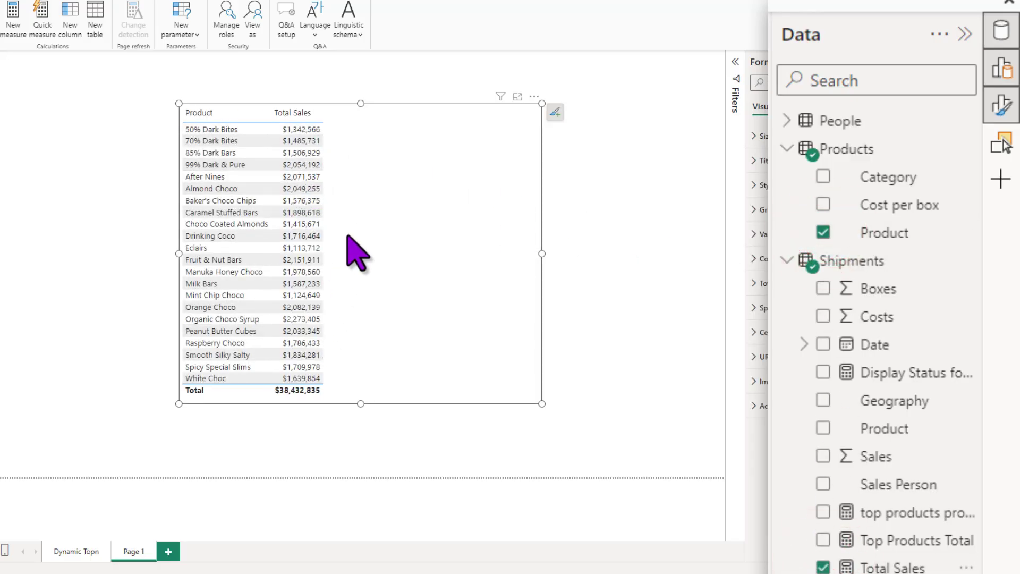
{"action": "left_click", "coordinate": [643, 468]}
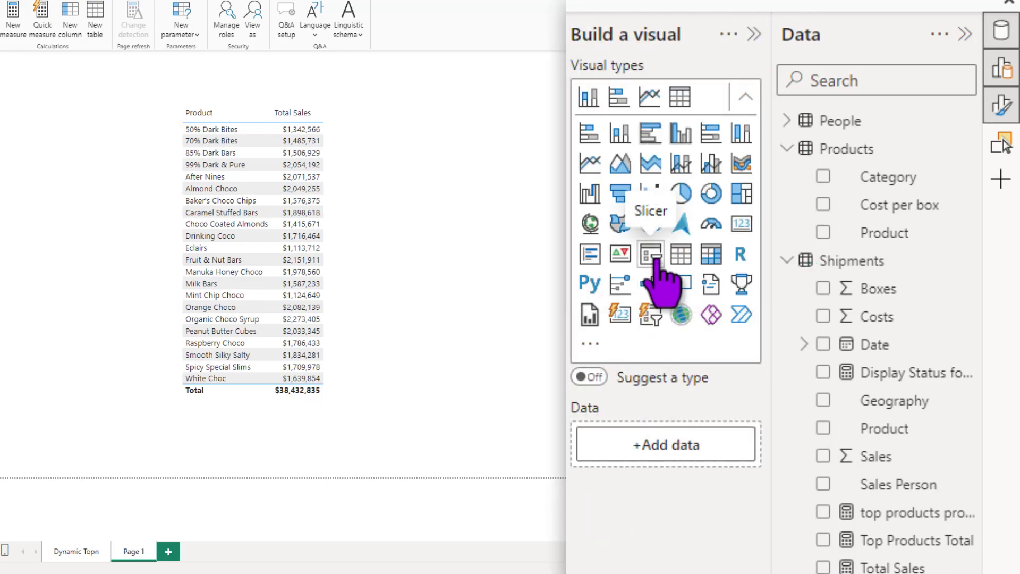
- Place a Top Products slider slicer beside the table and view the Display Status for Products formula
{"action": "left_click", "coordinate": [654, 255]}
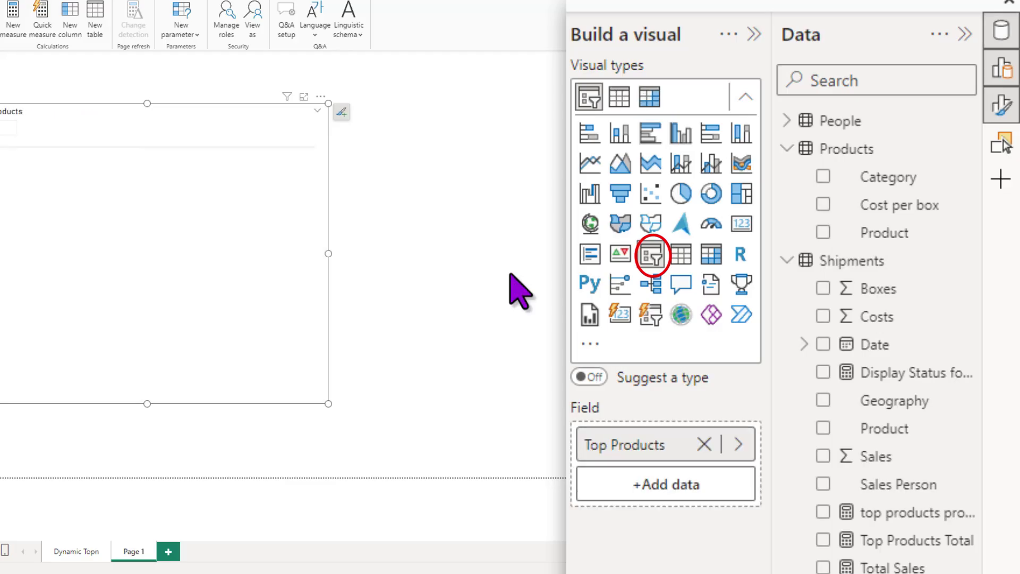
{"action": "left_click", "coordinate": [428, 202]}
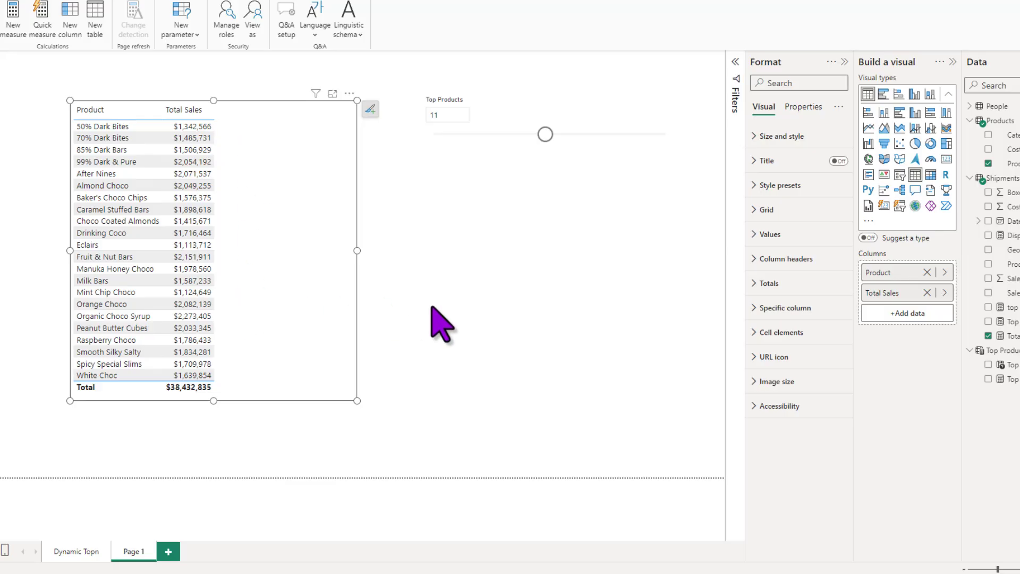
{"action": "left_click", "coordinate": [1009, 235]}
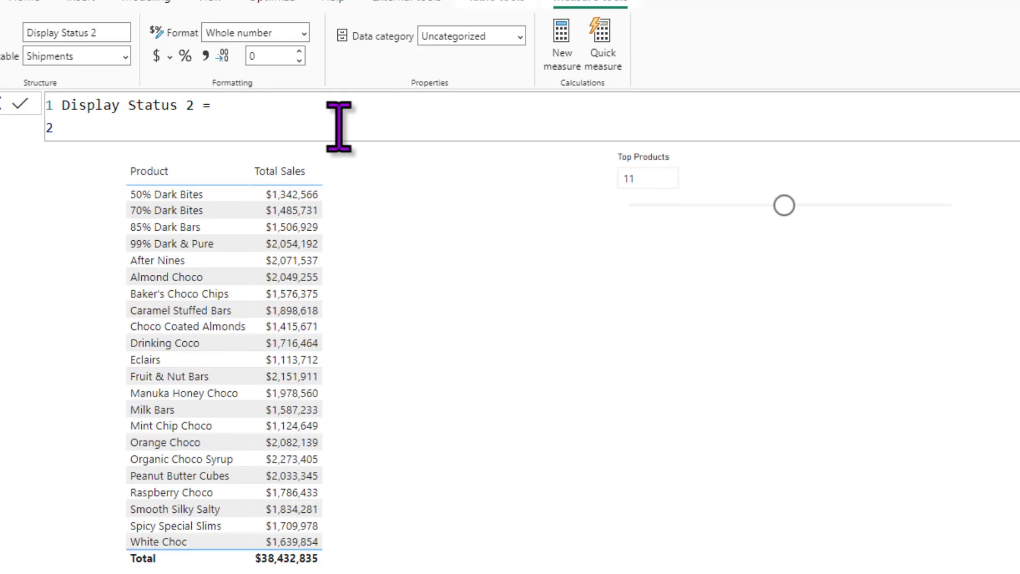
- Begin var topn_products = TOPN with Top Products Value and Products[product] as arguments
{"action": "type", "text": "var "}
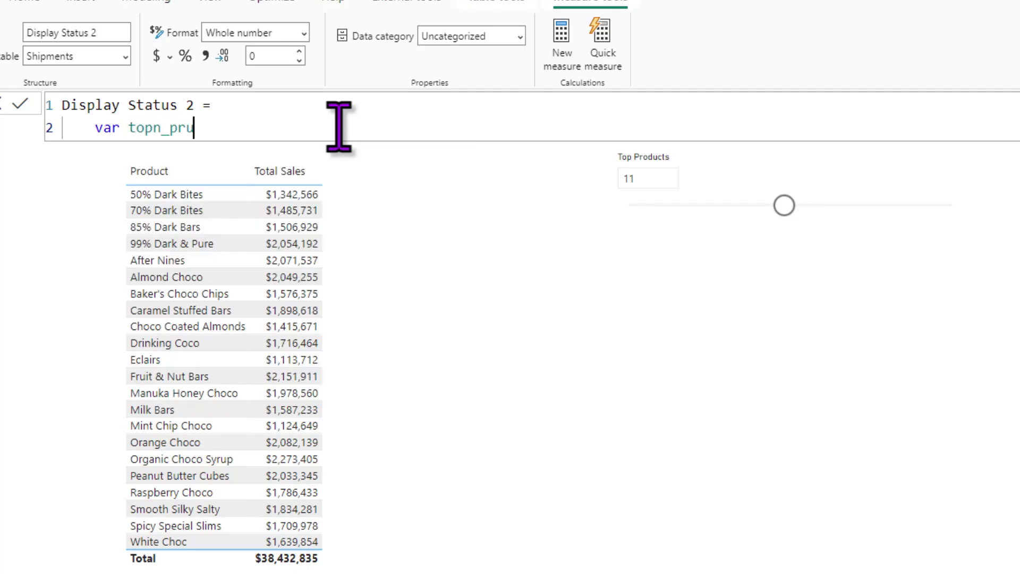
{"action": "type", "text": "topn_products = topn"}
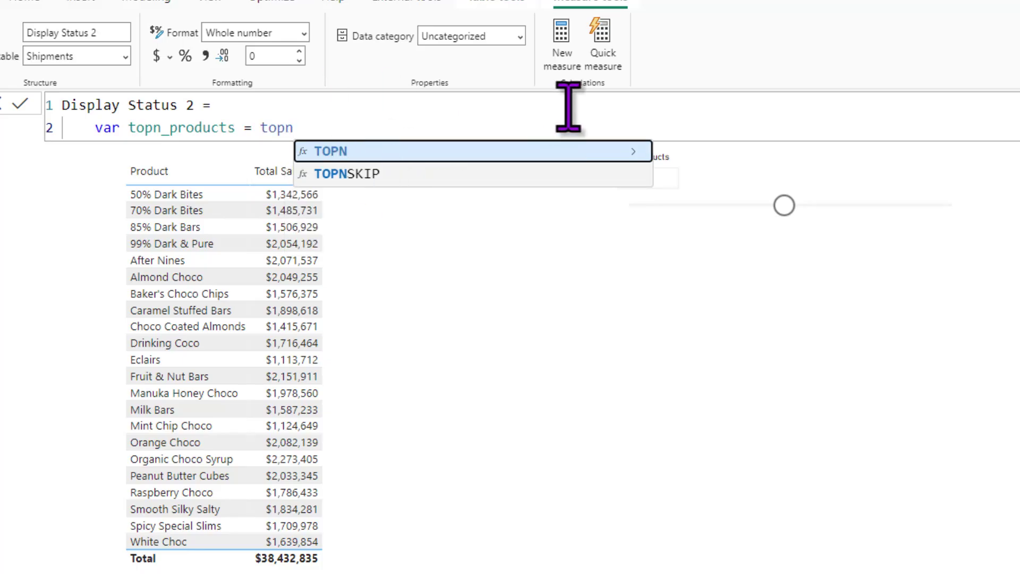
{"action": "type", "text": "("}
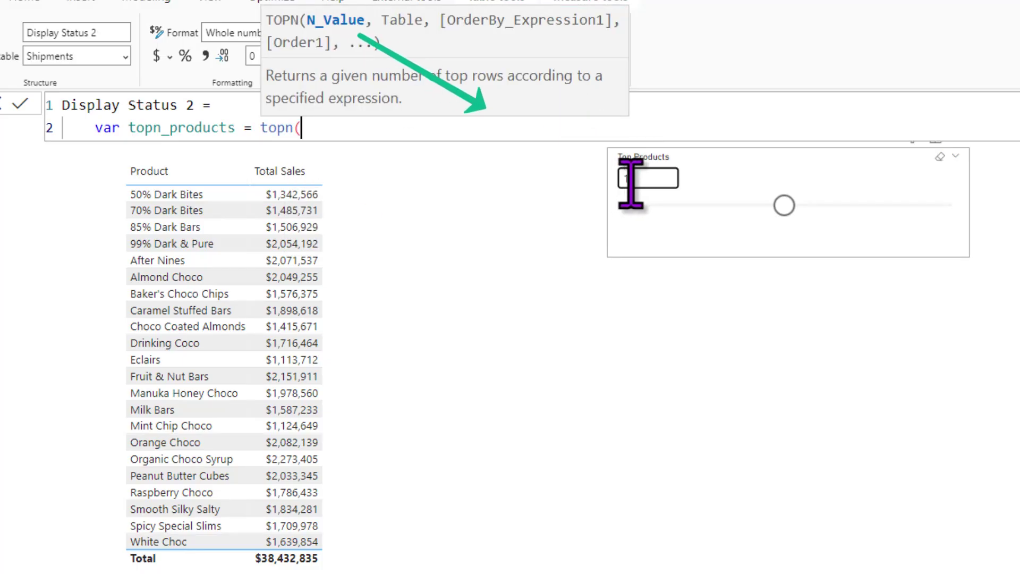
{"action": "type", "text": "["}
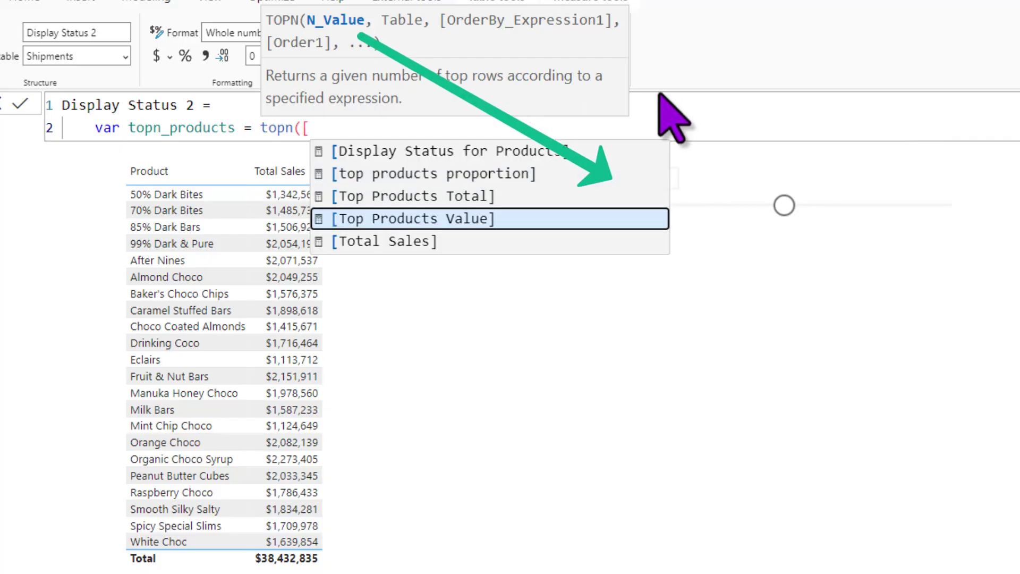
{"action": "key", "text": "Tab"}
{"action": "type", "text": ","}
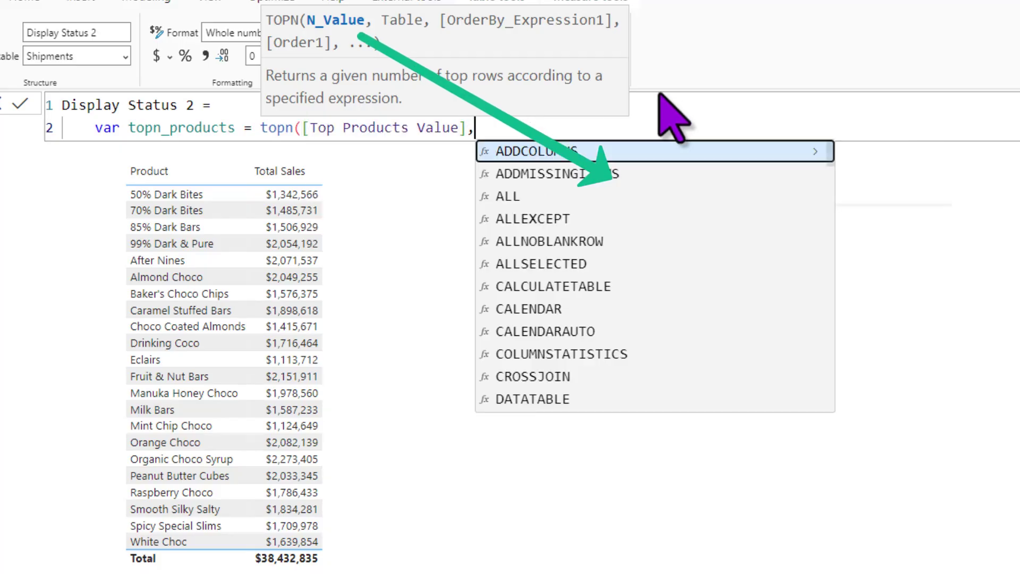
{"action": "type", "text": " pro"}
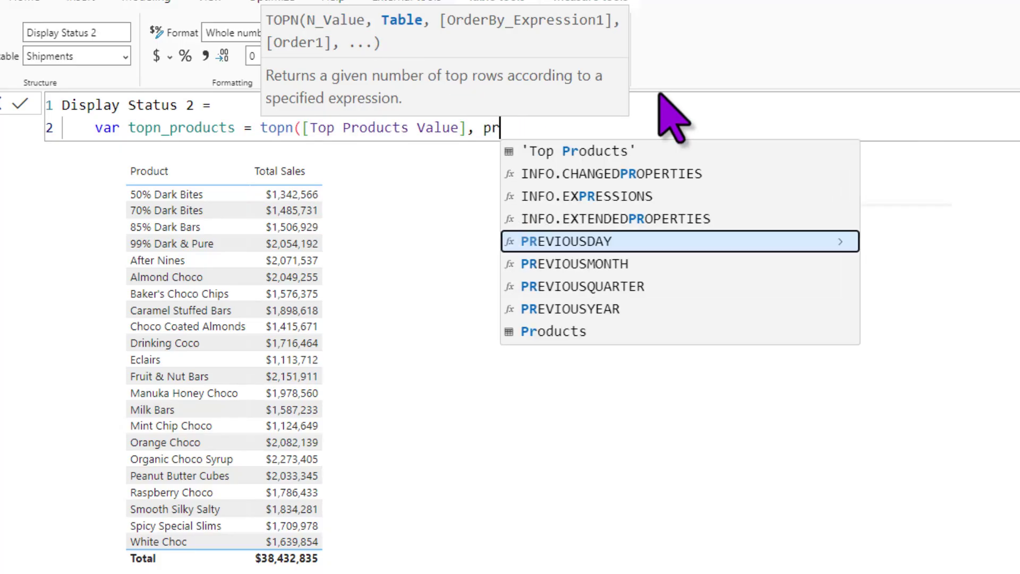
{"action": "key", "text": "Tab"}
{"action": "type", "text": "["}
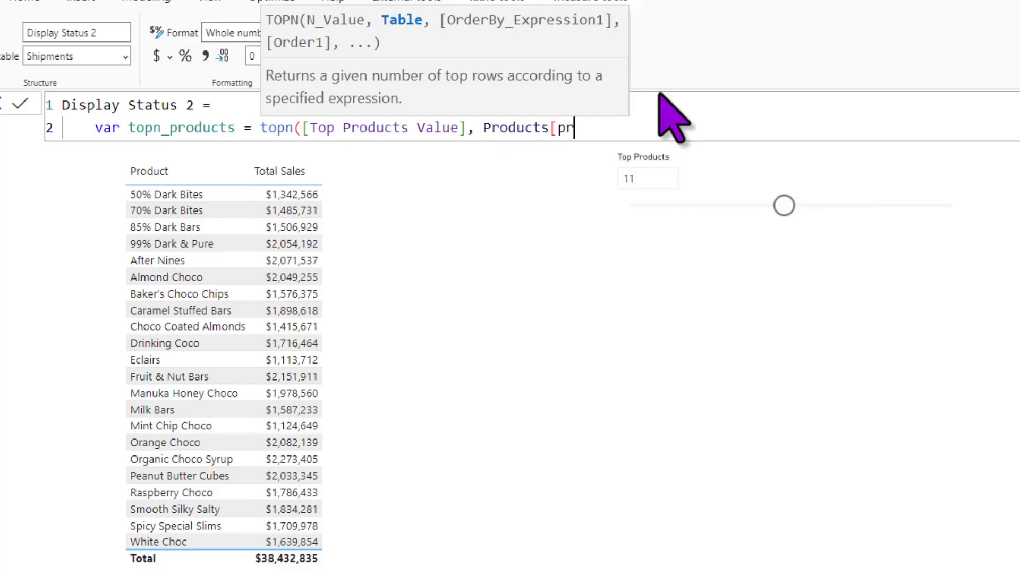
{"action": "type", "text": "pro"}
{"action": "key", "text": "Tab"}
- Wrap Products[product] in ALL and rank by Total Sales in DESC order
{"action": "left_click_drag", "start_coordinate": [483, 128], "coordinate": [632, 137]}
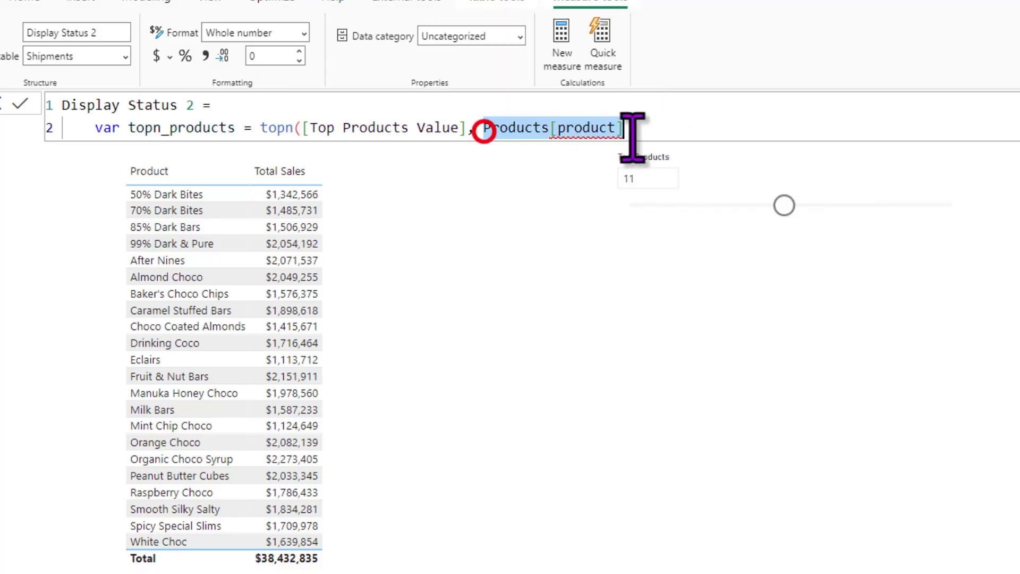
{"action": "left_click", "coordinate": [484, 130]}
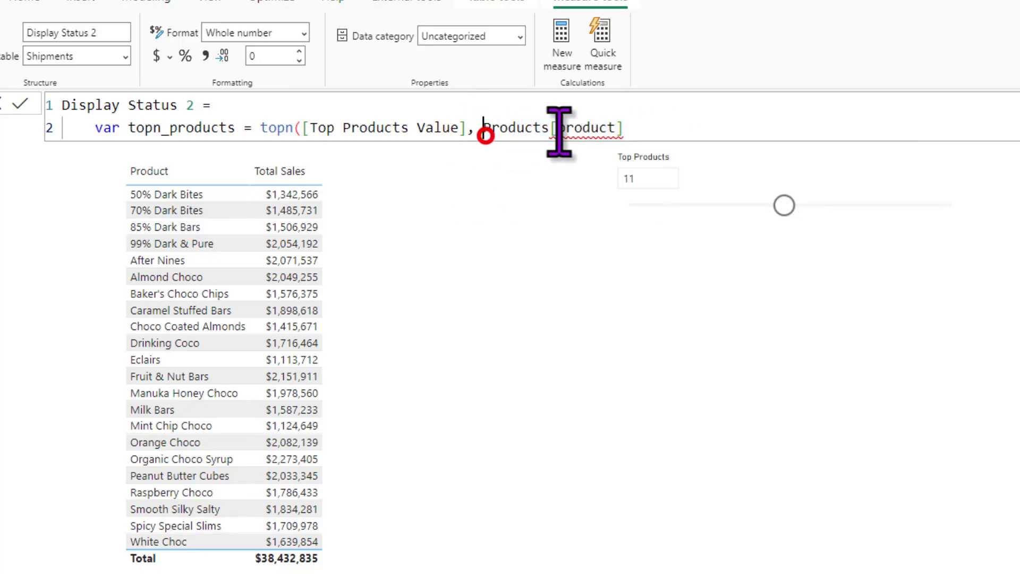
{"action": "type", "text": "all("}
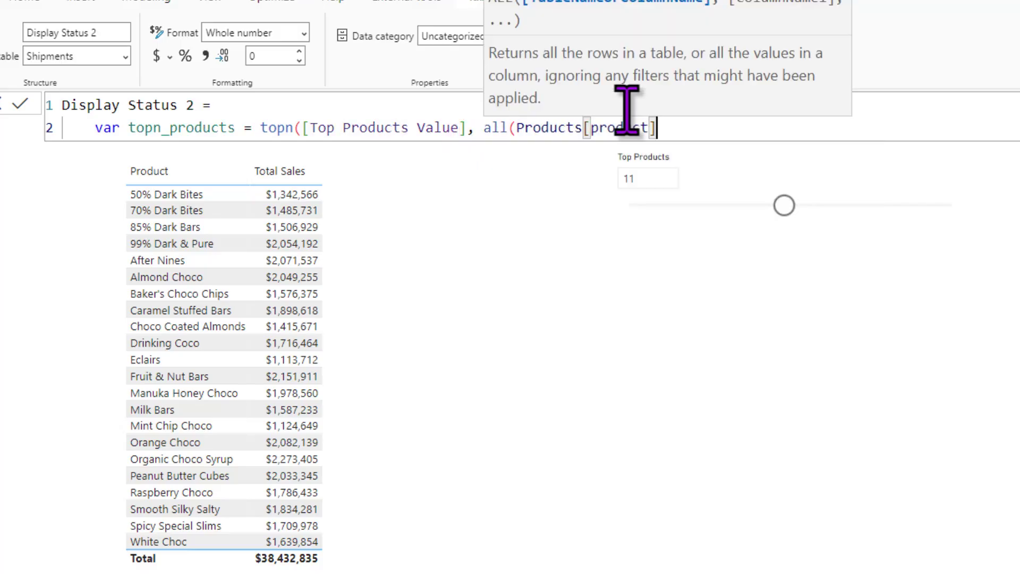
{"action": "type", "text": "), "}
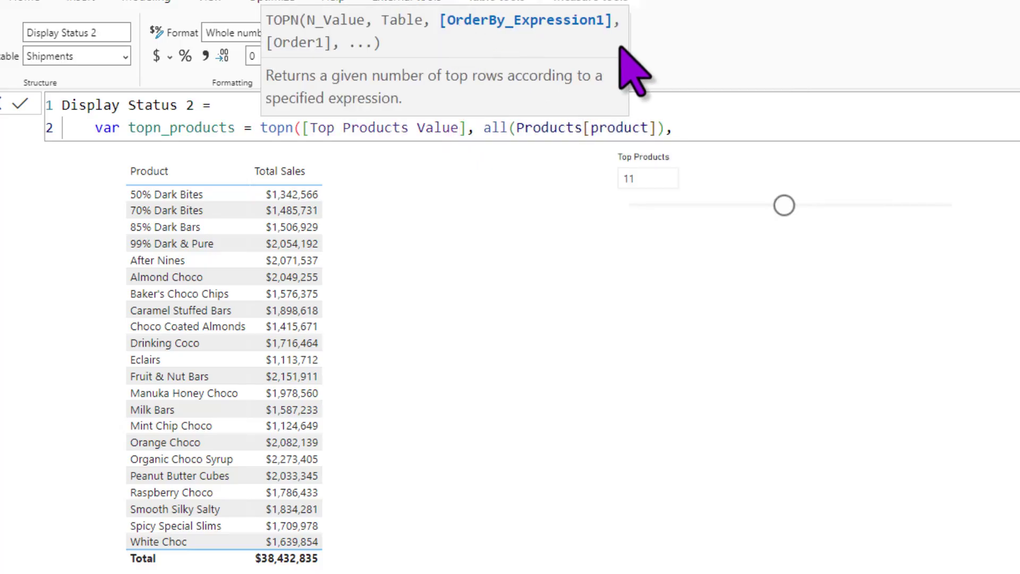
{"action": "type", "text": "["}
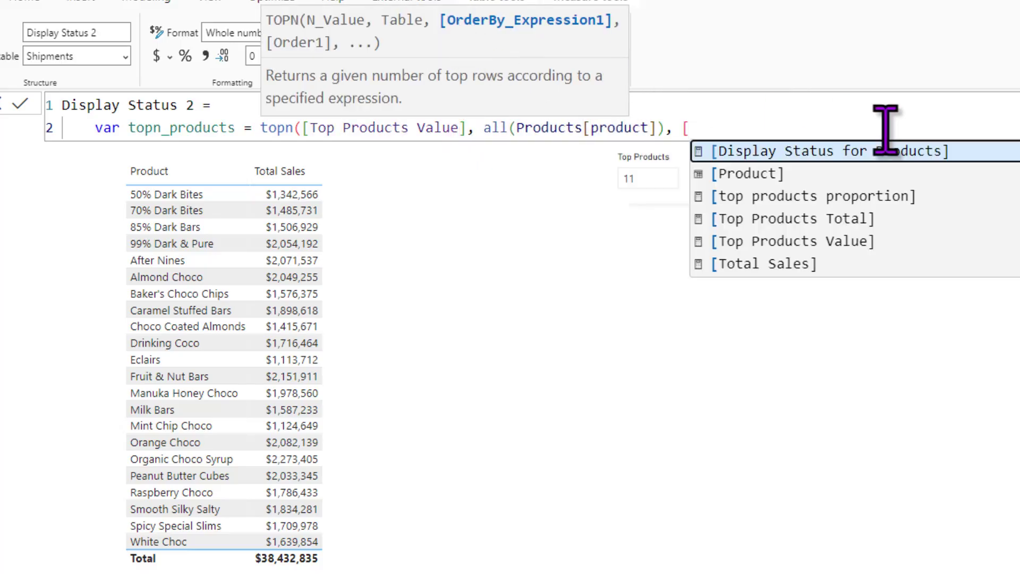
{"action": "key", "text": "Down"}
{"action": "key", "text": "Down"}
{"action": "key", "text": "Down"}
{"action": "key", "text": "Down"}
{"action": "key", "text": "Down"}
{"action": "key", "text": "Tab"}
{"action": "type", "text": ", "}
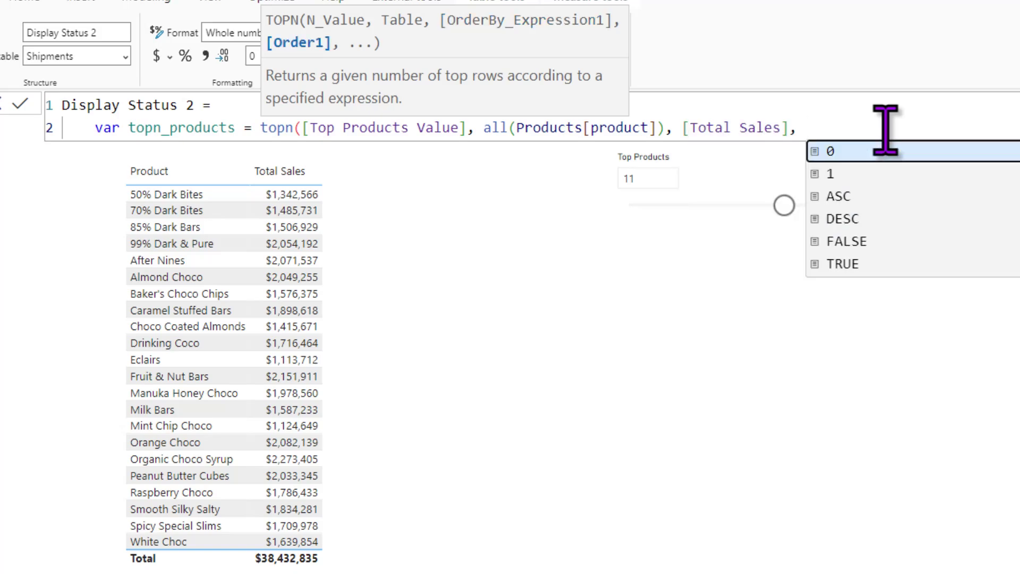
{"action": "type", "text": "de"}
{"action": "key", "text": "Tab"}
{"action": "type", "text": ")"}
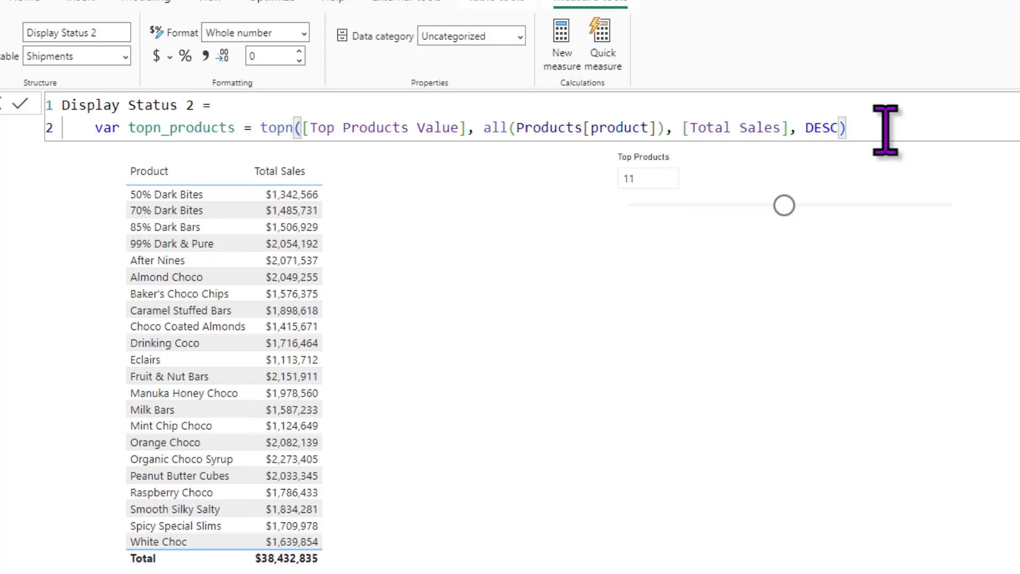
- Start a second var on a new line of the Display Status 2 formula
{"action": "left_click_drag", "start_coordinate": [267, 128], "coordinate": [823, 128]}
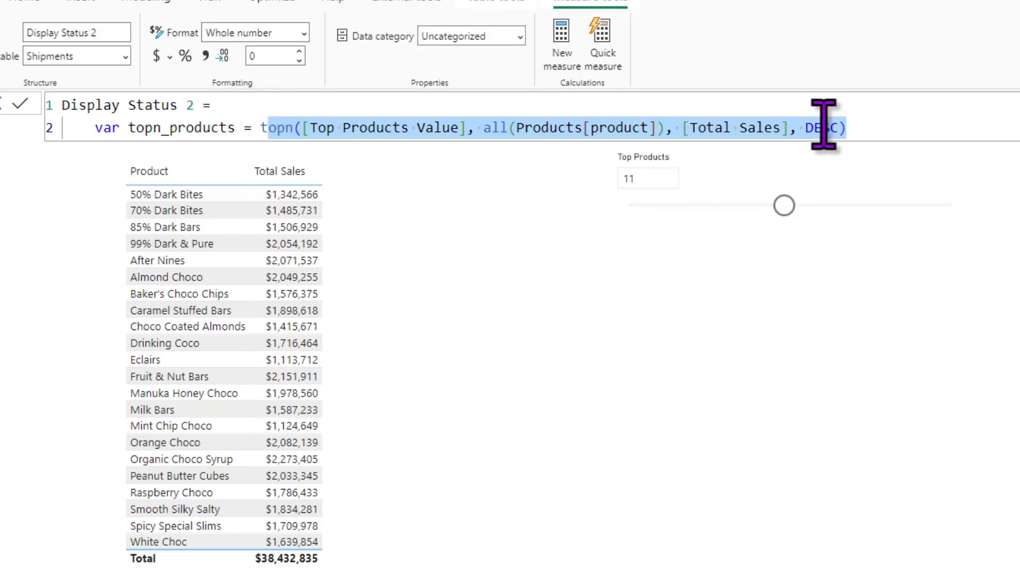
{"action": "left_click", "coordinate": [263, 129]}
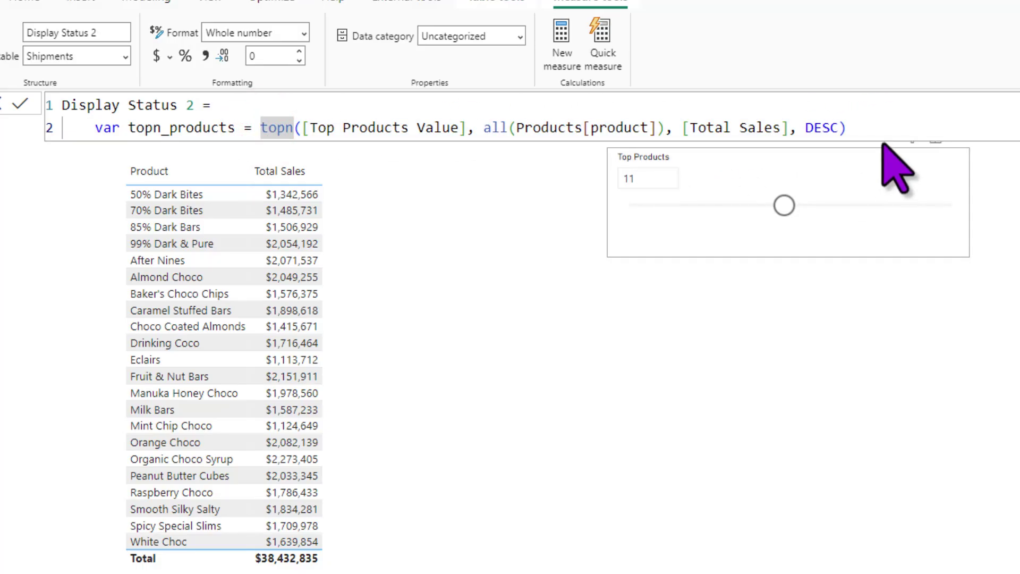
{"action": "left_click", "coordinate": [874, 126]}
{"action": "key", "text": "Return"}
{"action": "type", "text": "var"}
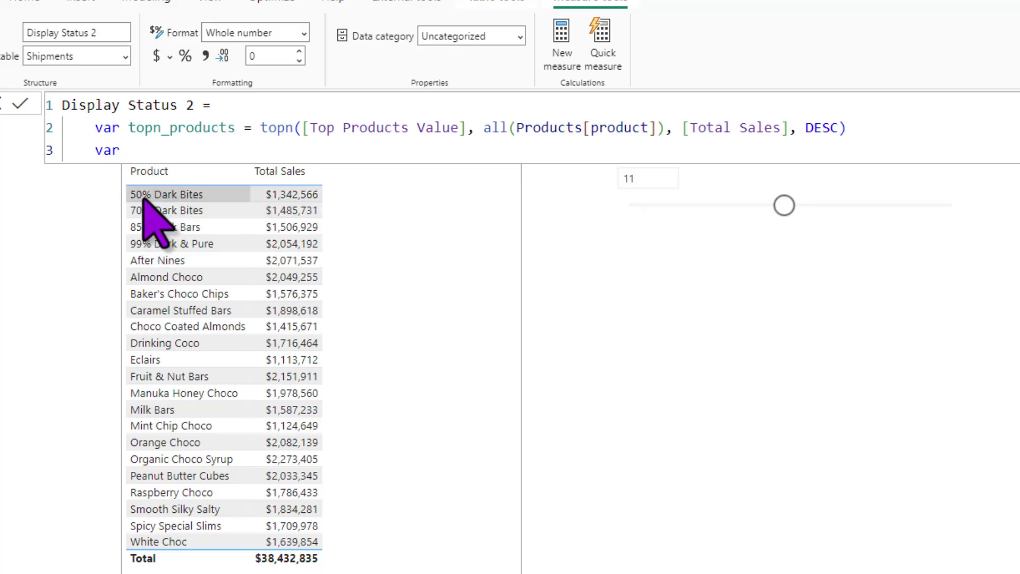
{"action": "left_click", "coordinate": [160, 154]}
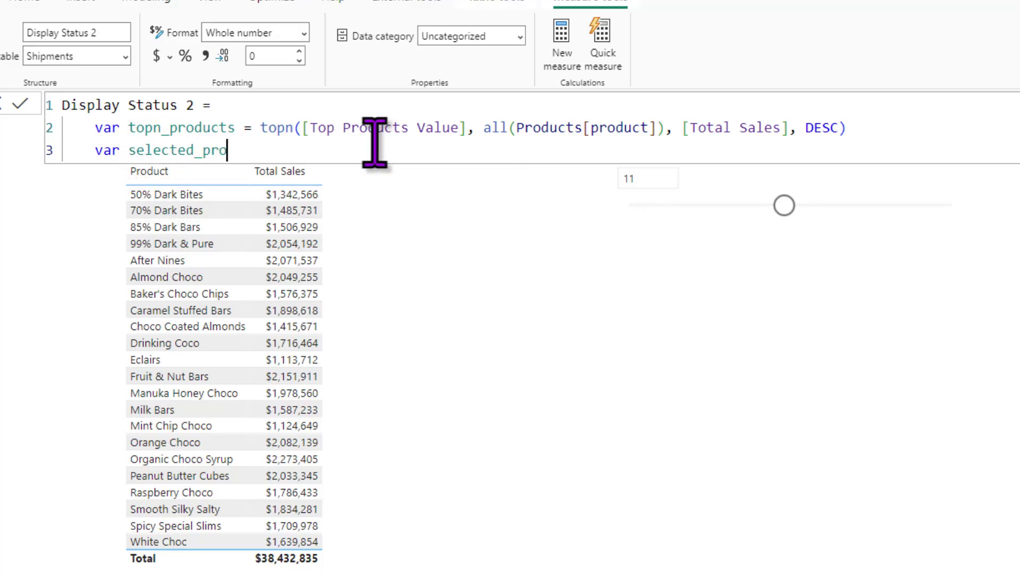
- Define selected_product as SELECTEDVALUE(Products[Product])
{"action": "type", "text": "selec"}
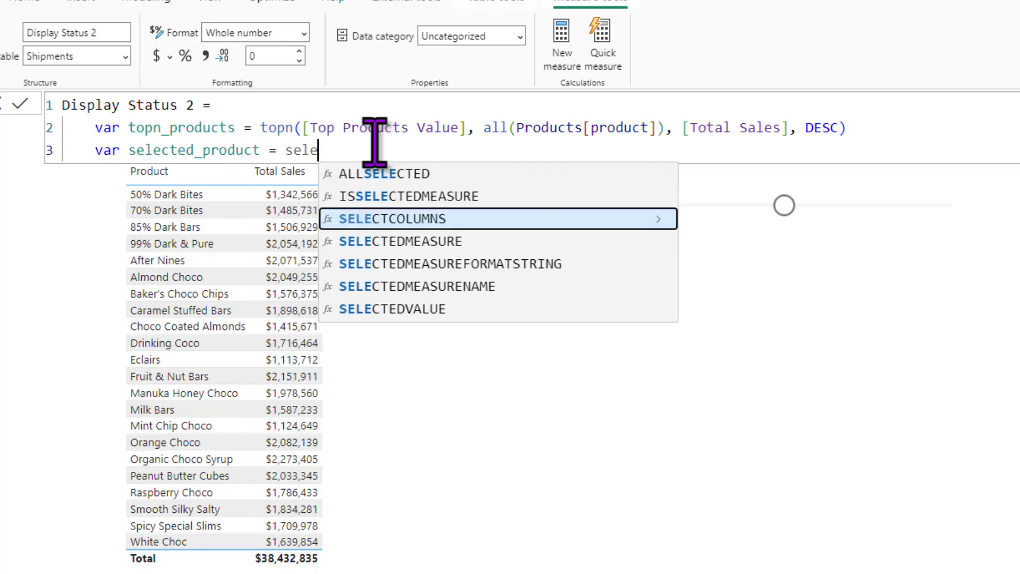
{"action": "key", "text": "Down"}
{"action": "key", "text": "Down"}
{"action": "key", "text": "Down"}
{"action": "key", "text": "Down"}
{"action": "key", "text": "Tab"}
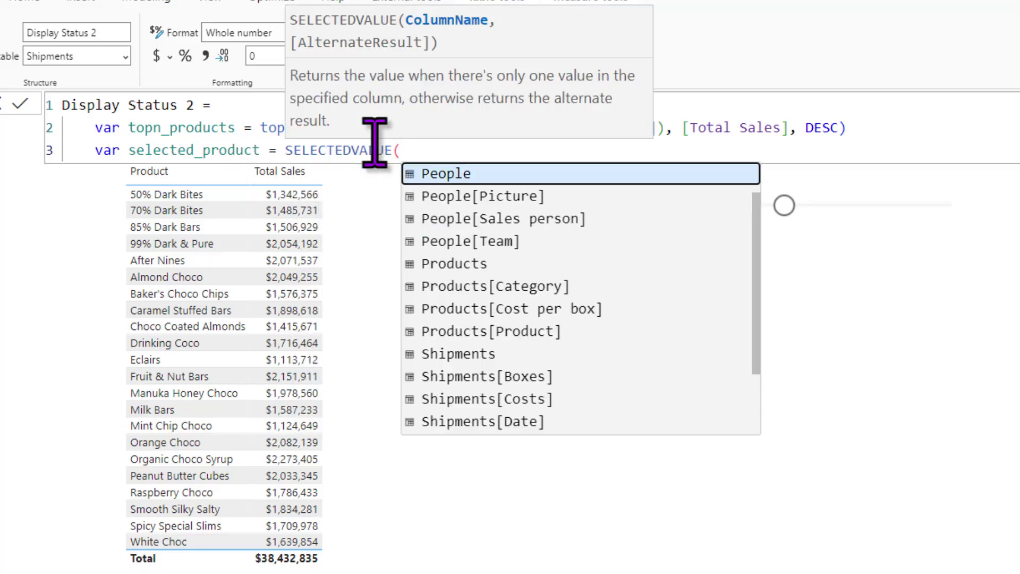
{"action": "type", "text": "pr"}
{"action": "key", "text": "Down"}
{"action": "key", "text": "Down"}
{"action": "key", "text": "Down"}
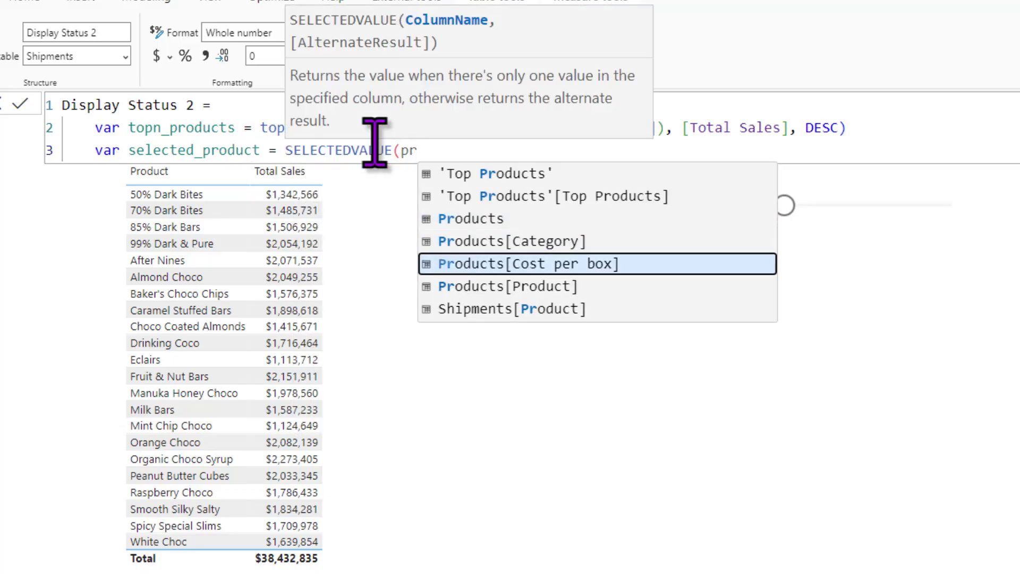
{"action": "key", "text": "Tab"}
{"action": "type", "text": ")"}
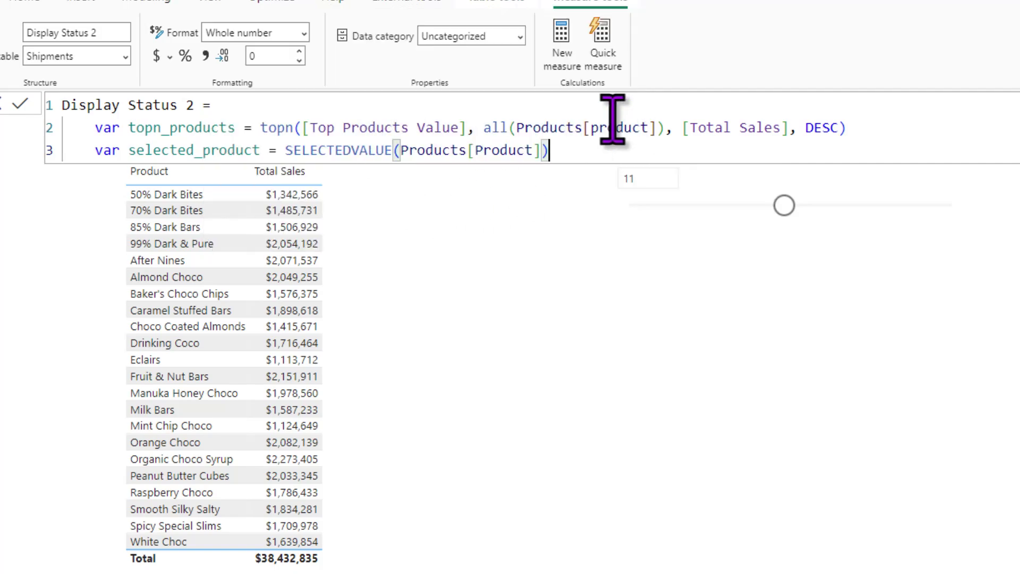
{"action": "left_click", "coordinate": [596, 150]}
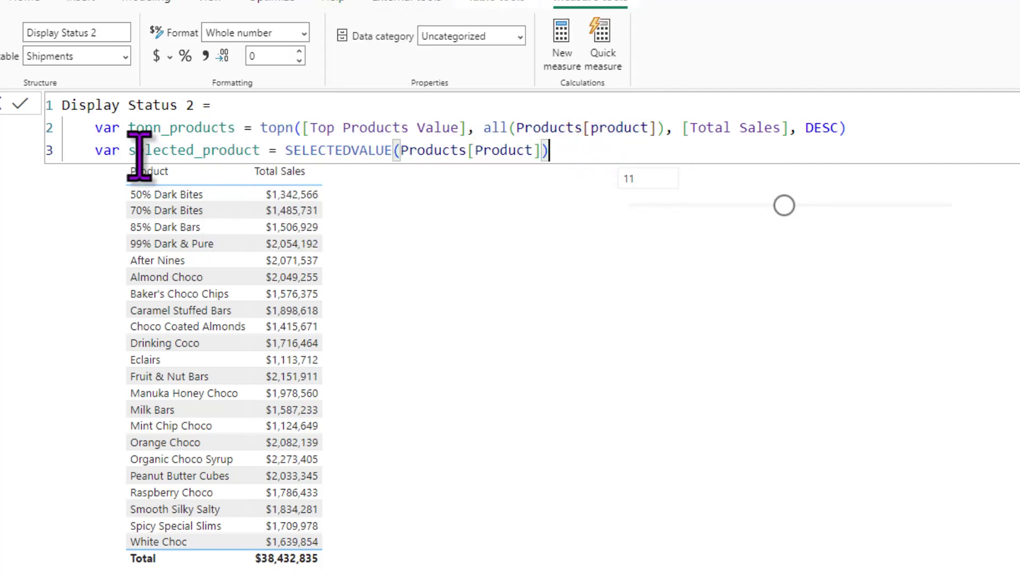
- Add a RETURN line below the selected_product and topn_products variables
{"action": "left_click_drag", "start_coordinate": [127, 154], "coordinate": [260, 152]}
{"action": "left_click_drag", "start_coordinate": [129, 128], "coordinate": [234, 127]}
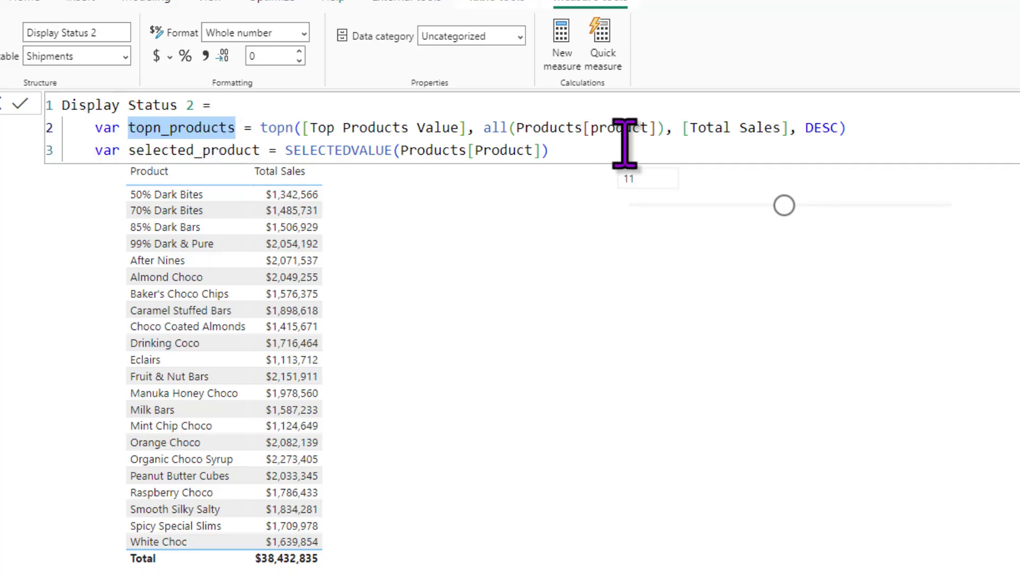
{"action": "left_click", "coordinate": [642, 139]}
{"action": "key", "text": "shift+Return"}
{"action": "type", "text": "ret"}
{"action": "key", "text": "Tab"}
{"action": "key", "text": "shift+Return"}
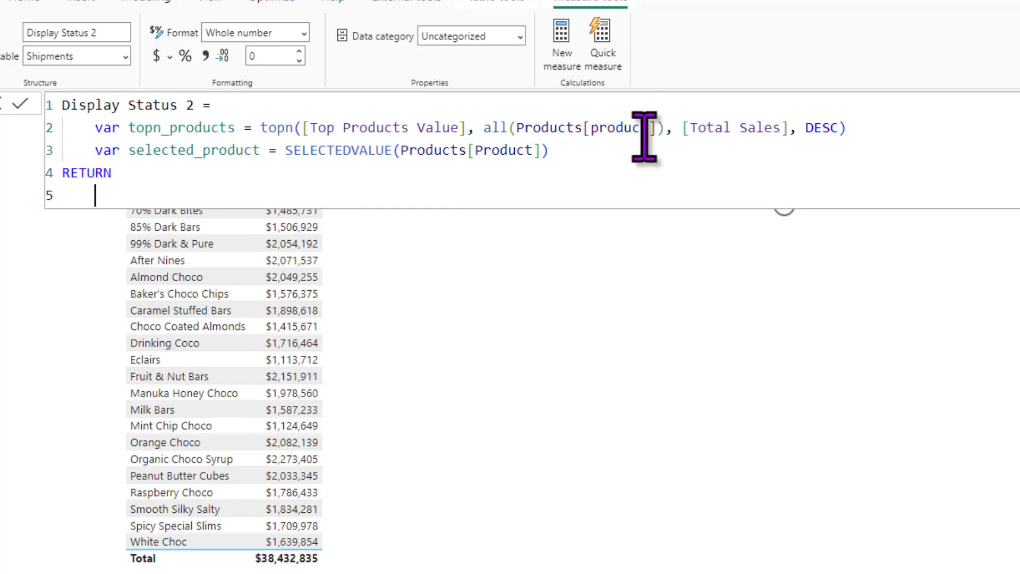
- Return if(selected_product in topn_products, 1, 0) and commit the Display Status 2 measure
{"action": "type", "text": "if(sele"}
{"action": "key", "text": "Down"}
{"action": "key", "text": "Tab"}
{"action": "type", "text": "in top"}
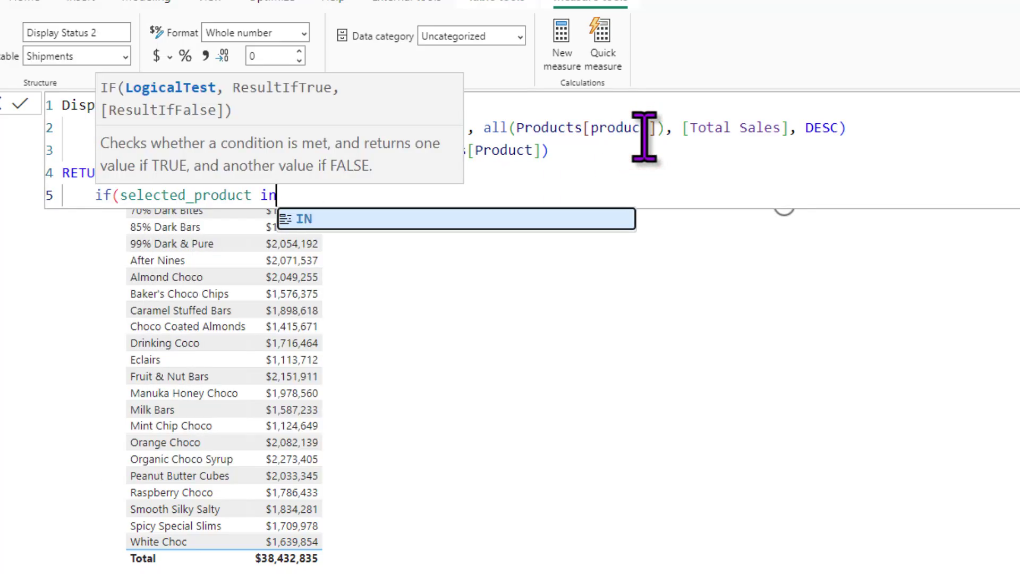
{"action": "key", "text": "Down"}
{"action": "key", "text": "Down"}
{"action": "key", "text": "Down"}
{"action": "key", "text": "Down"}
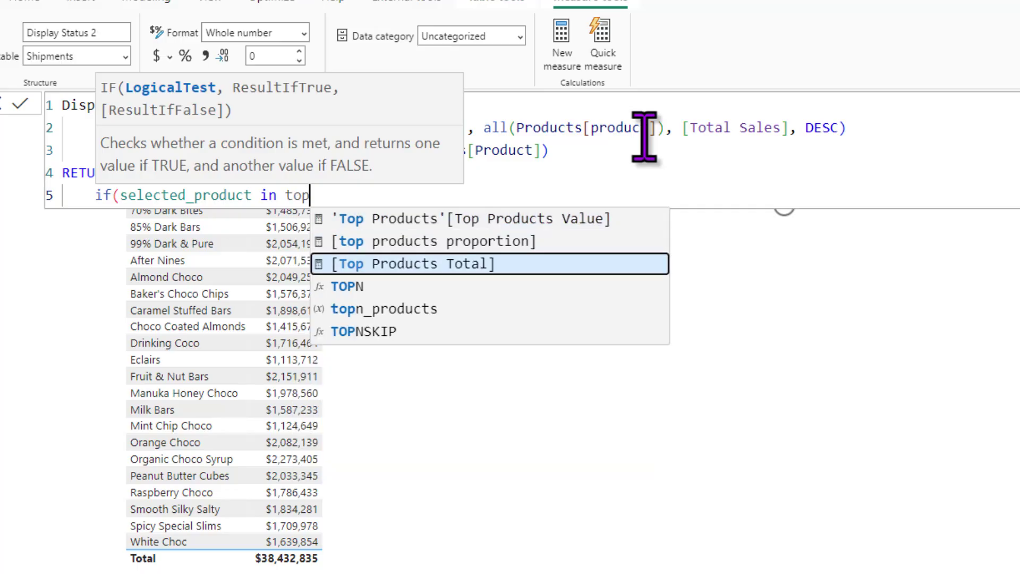
{"action": "key", "text": "Tab"}
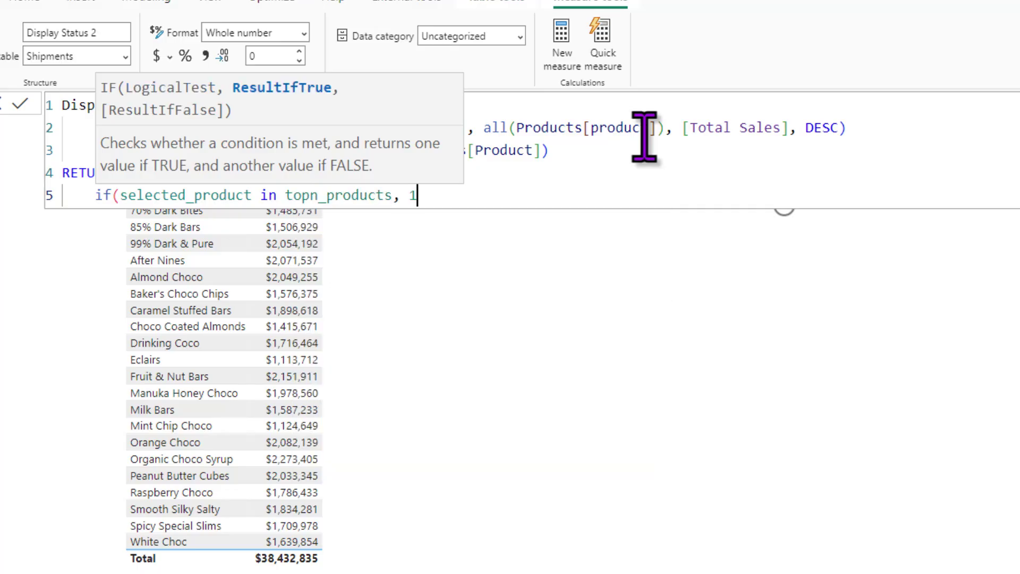
{"action": "type", "text": ", 1, 0)"}
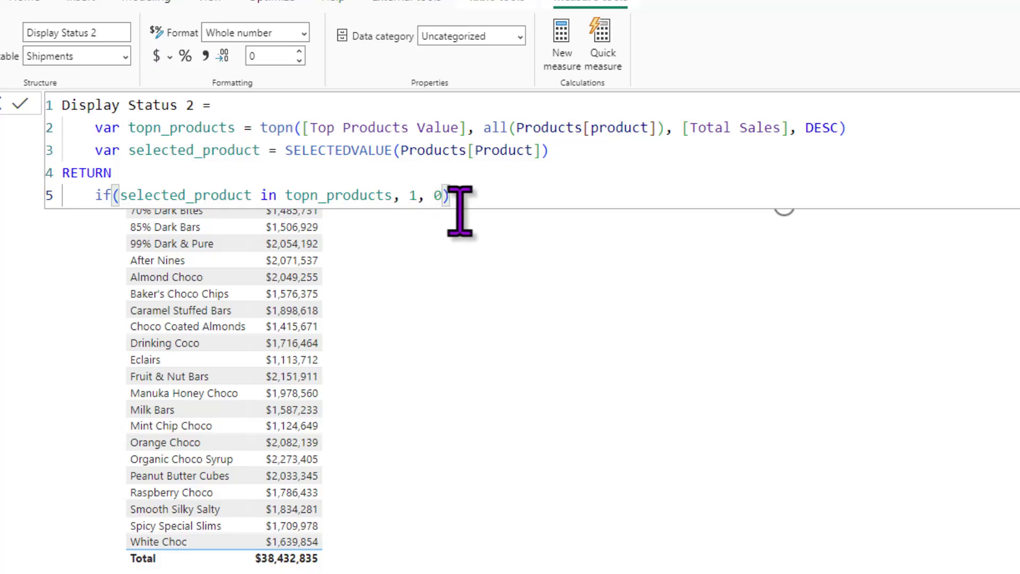
{"action": "left_click", "coordinate": [20, 104]}
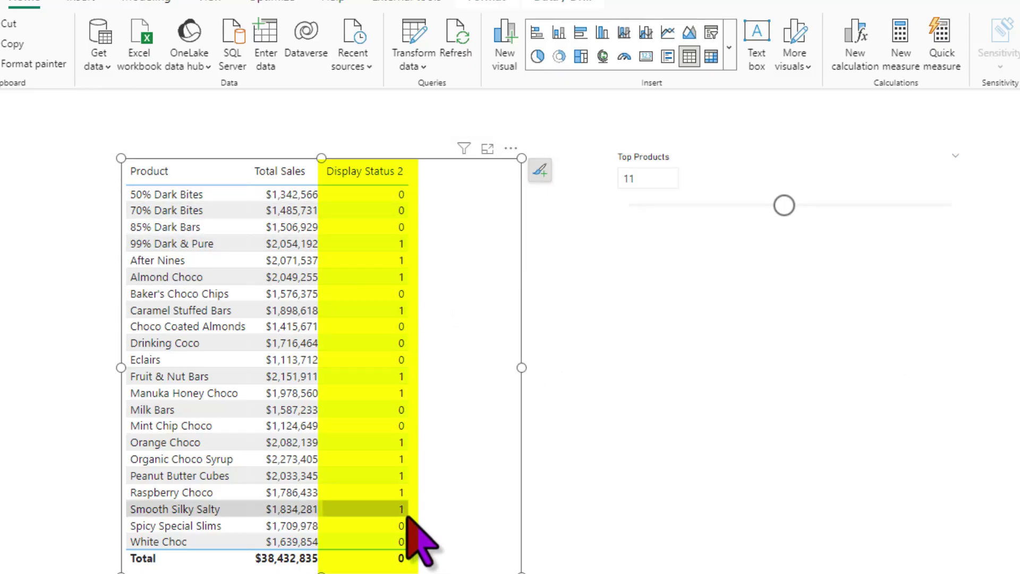
- Sort the table by Total Sales, highest first
{"action": "left_click", "coordinate": [269, 170]}
{"action": "left_click", "coordinate": [268, 171]}
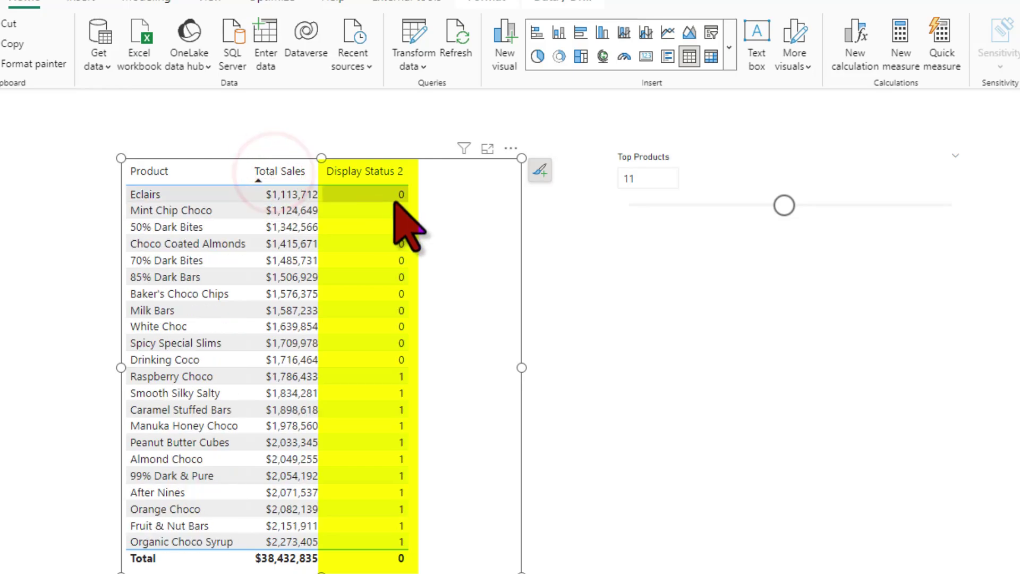
{"action": "left_click", "coordinate": [267, 172]}
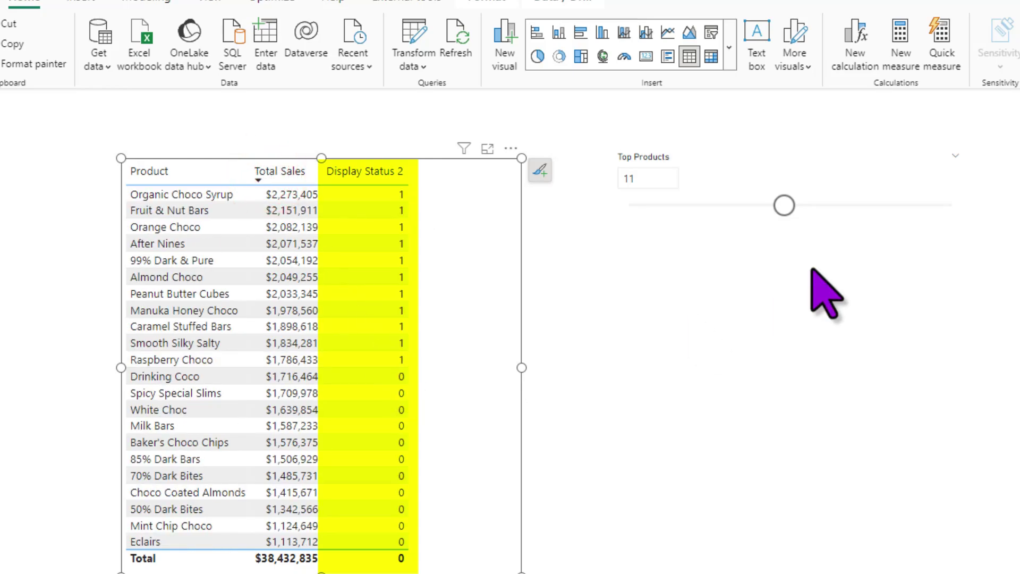
- Test the Top Products slider at 1, then set it to 22
{"action": "left_click_drag", "start_coordinate": [789, 204], "coordinate": [630, 206]}
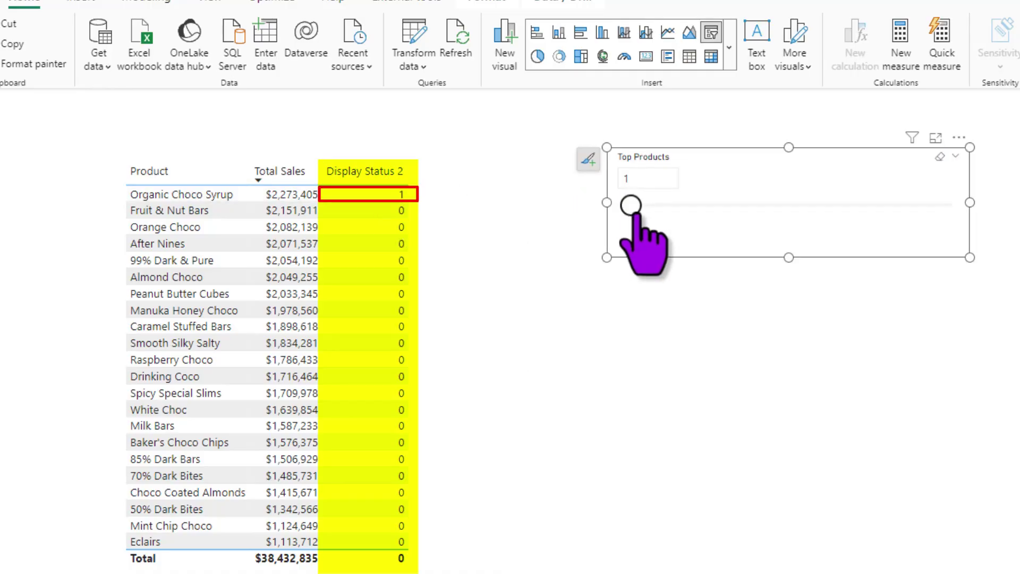
{"action": "left_click_drag", "start_coordinate": [630, 206], "coordinate": [970, 221]}
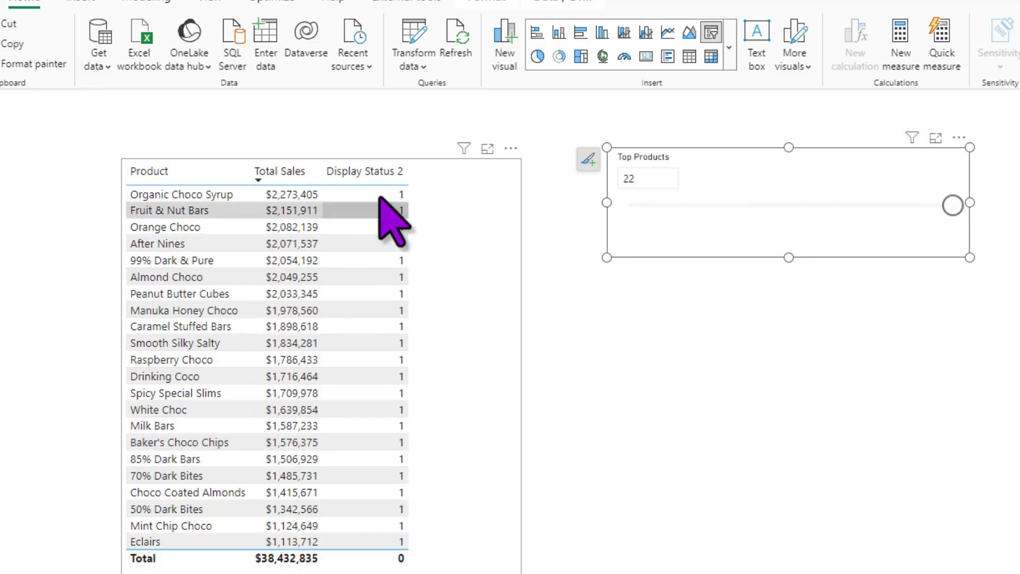
{"action": "left_click", "coordinate": [455, 286]}
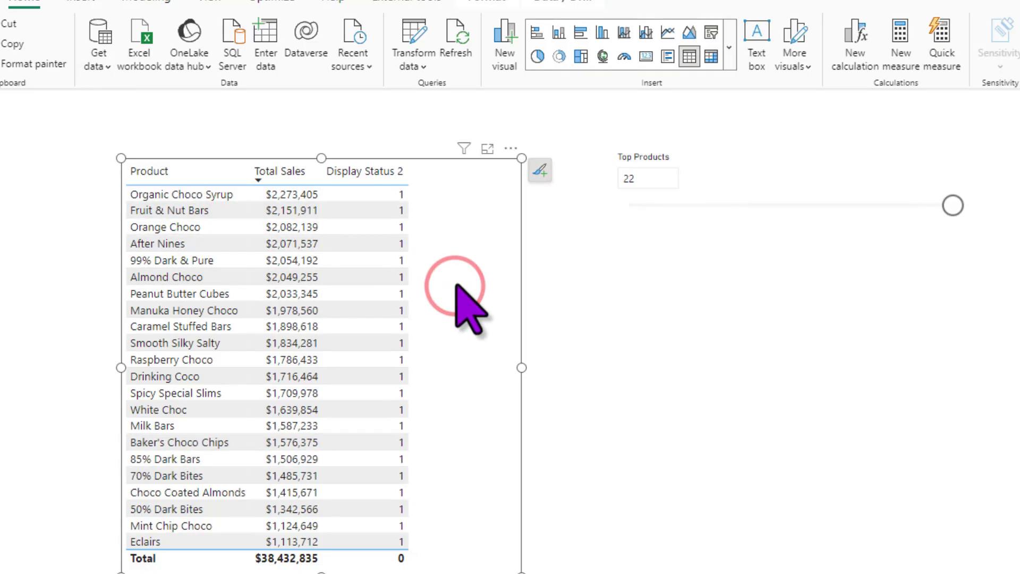
- Add a visual-level filter on the table keeping rows where Display Status 2 is 1
{"action": "left_click", "coordinate": [941, 34]}
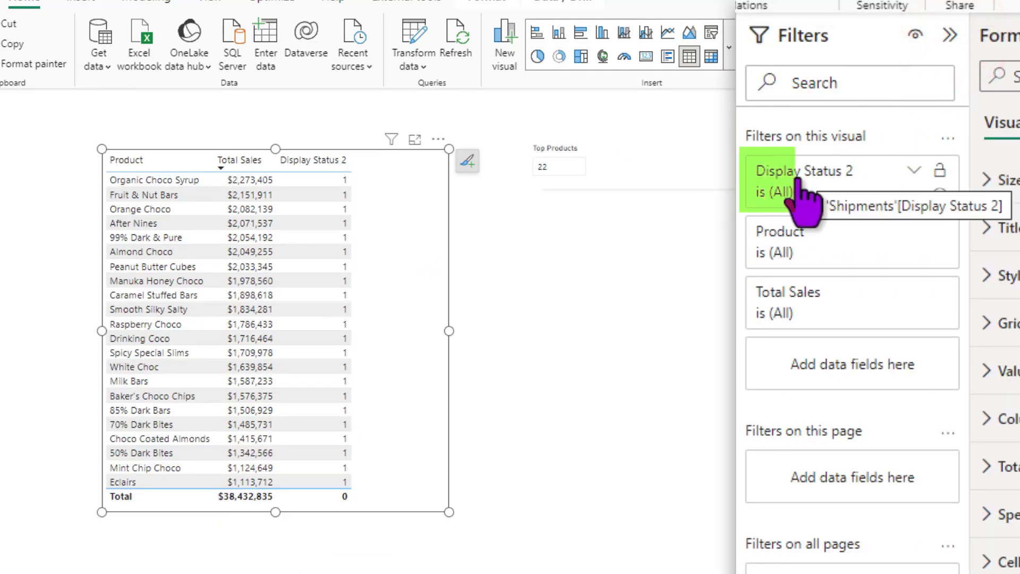
{"action": "left_click", "coordinate": [913, 171]}
{"action": "left_click", "coordinate": [847, 252]}
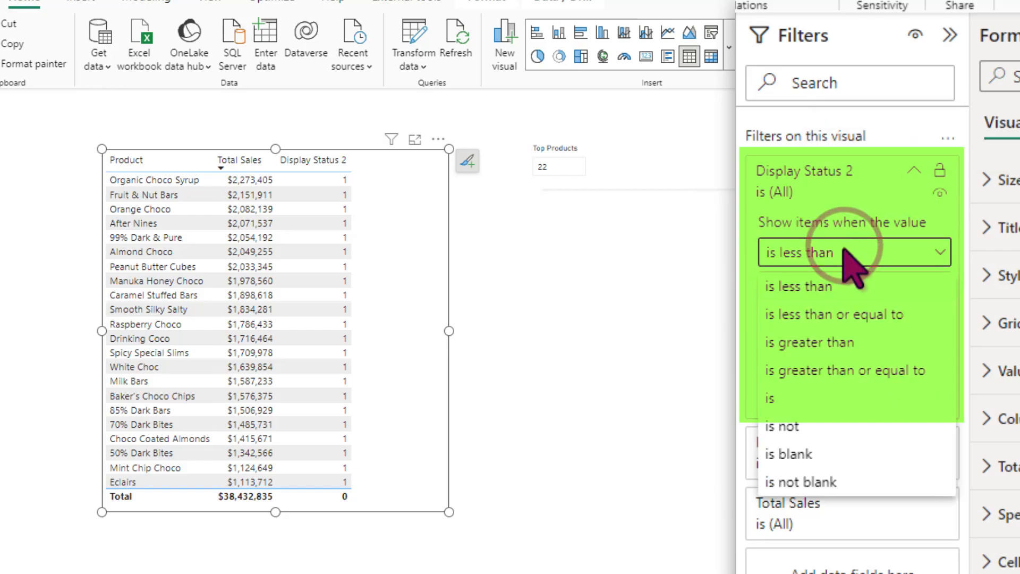
{"action": "left_click", "coordinate": [796, 396]}
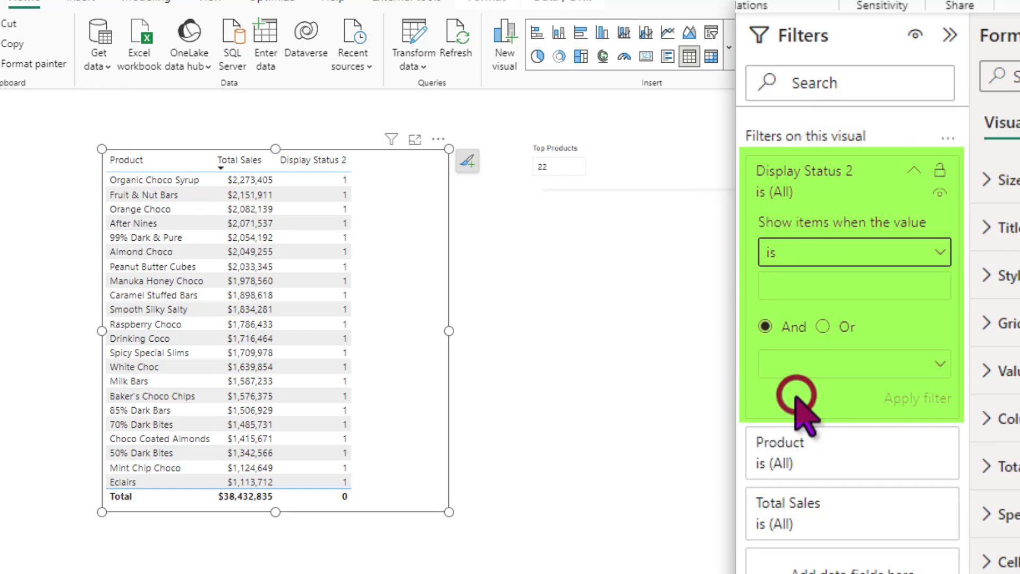
{"action": "left_click", "coordinate": [809, 285]}
{"action": "type", "text": "1"}
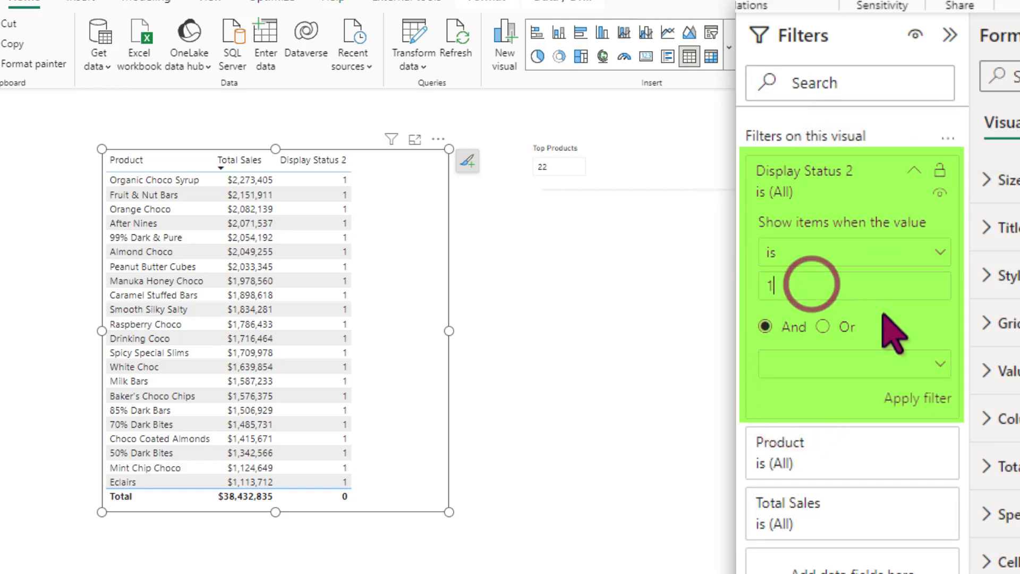
{"action": "left_click", "coordinate": [925, 399]}
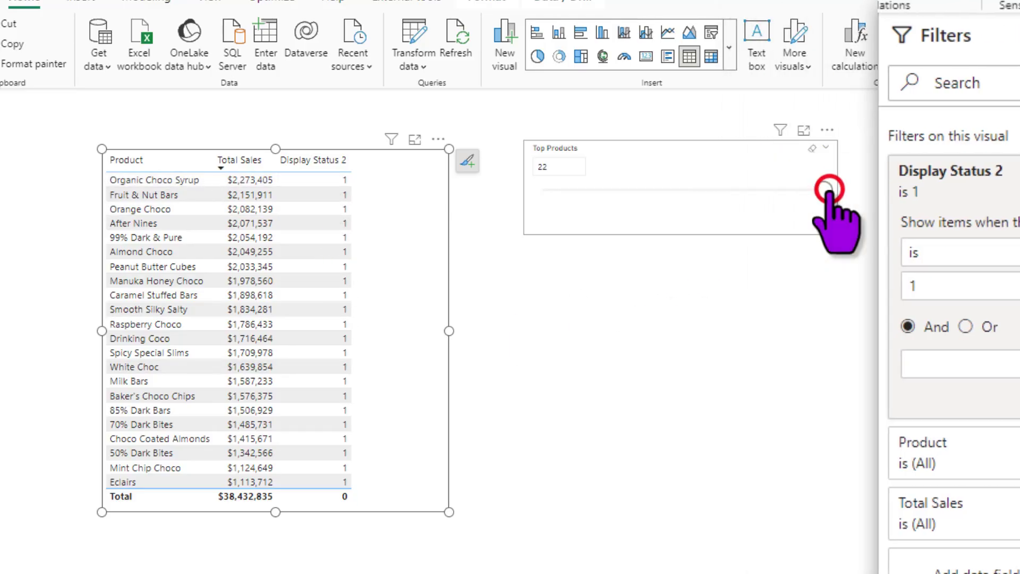
- Set the Top Products slider to 15, then select the table and drag Display Status 2 out of its columns
{"action": "left_click_drag", "start_coordinate": [827, 190], "coordinate": [716, 190]}
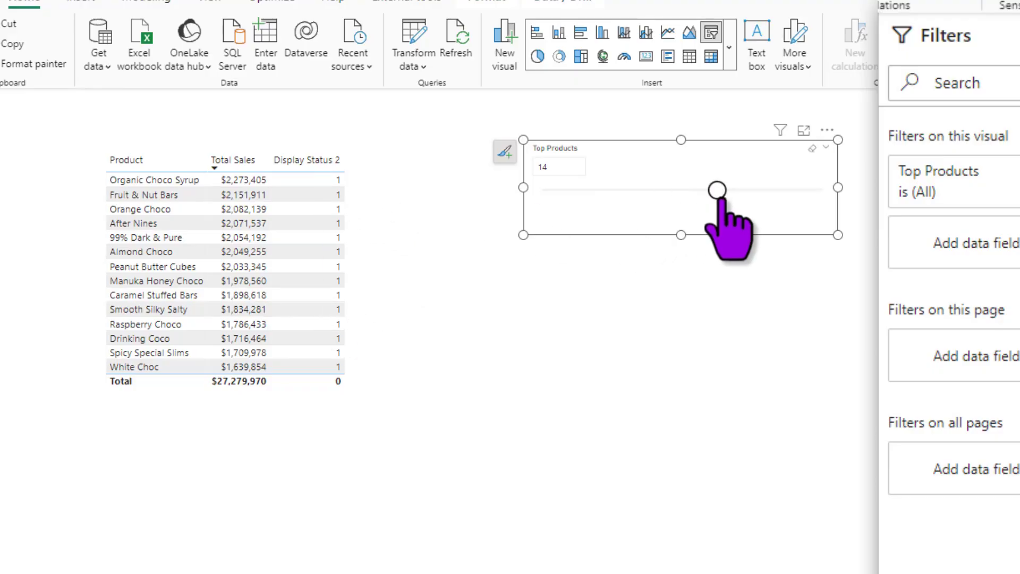
{"action": "mouse_move", "coordinate": [717, 189]}
{"action": "left_mouse_down"}
{"action": "mouse_move", "coordinate": [584, 190]}
{"action": "mouse_move", "coordinate": [730, 189]}
{"action": "left_mouse_up"}
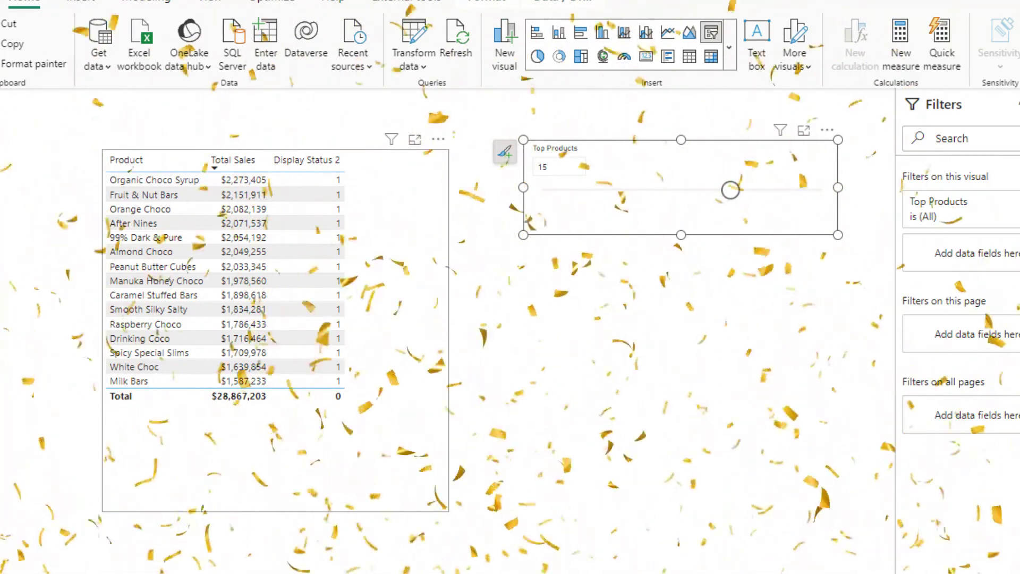
{"action": "left_click", "coordinate": [417, 163]}
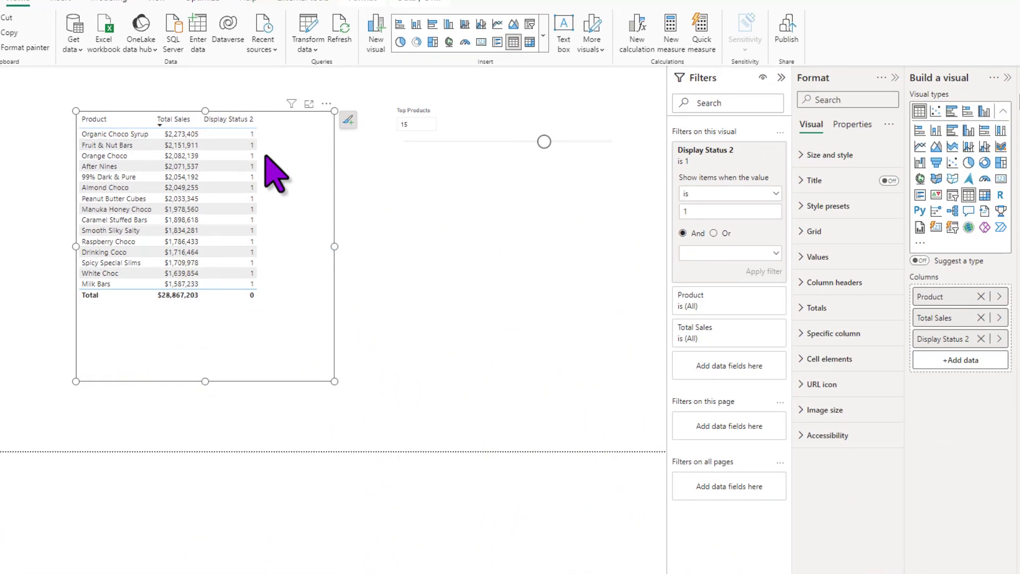
{"action": "left_click_drag", "start_coordinate": [933, 340], "coordinate": [889, 272]}
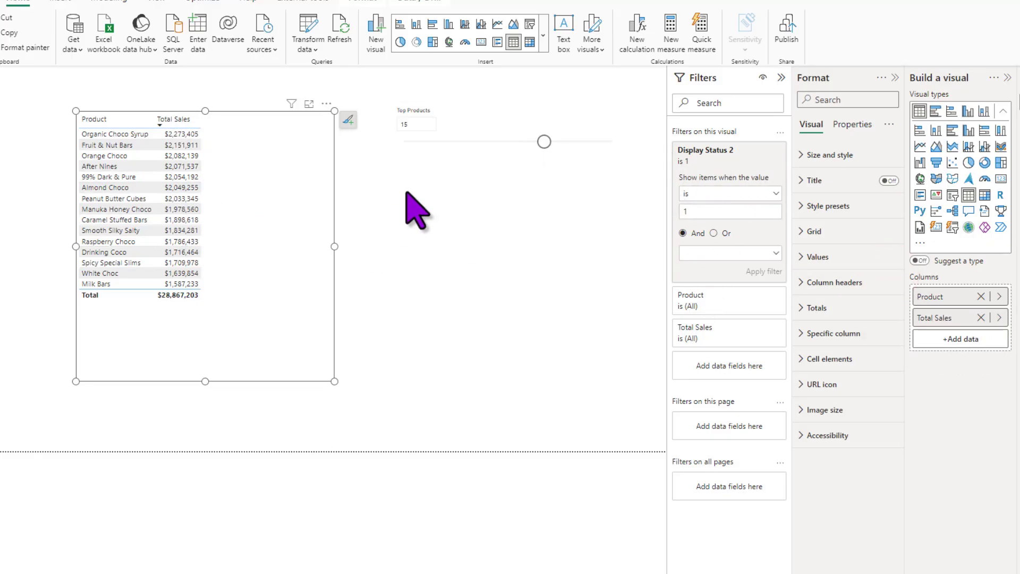
- Turn the table into a clustered bar chart, move it up-left, and lower Top Products to 7
{"action": "left_click", "coordinate": [431, 24]}
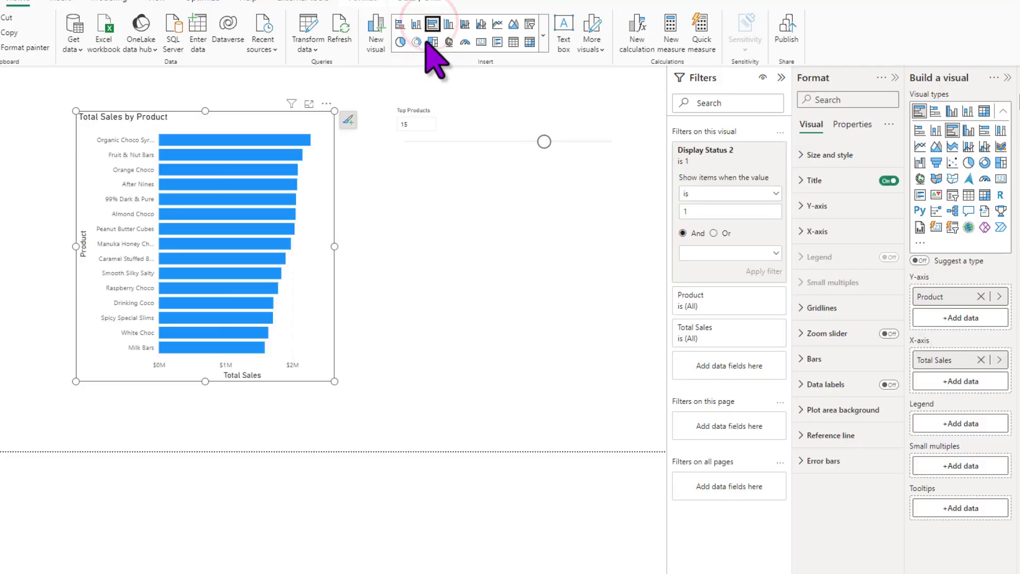
{"action": "left_click_drag", "start_coordinate": [322, 235], "coordinate": [281, 229]}
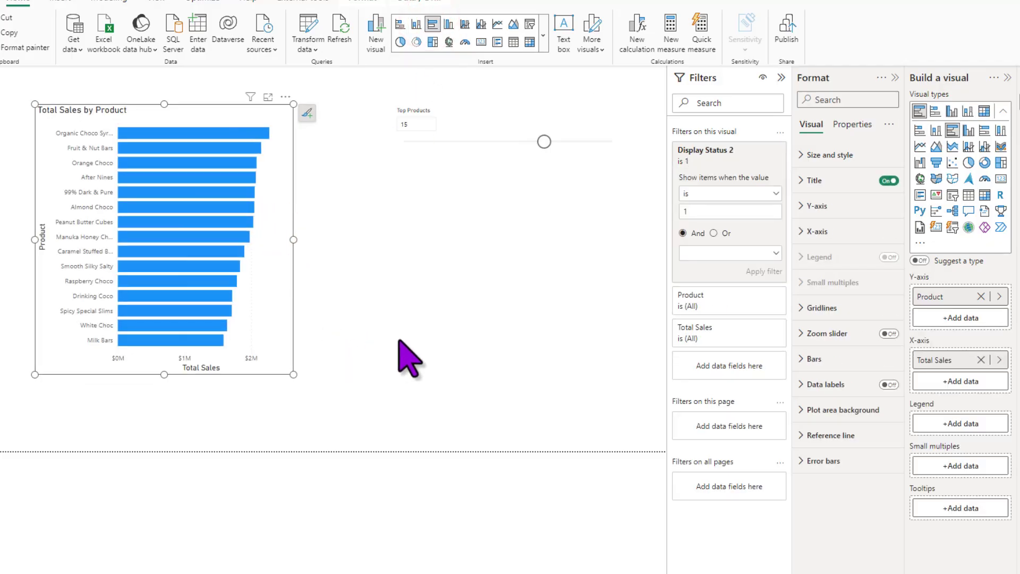
{"action": "left_click_drag", "start_coordinate": [544, 141], "coordinate": [583, 142]}
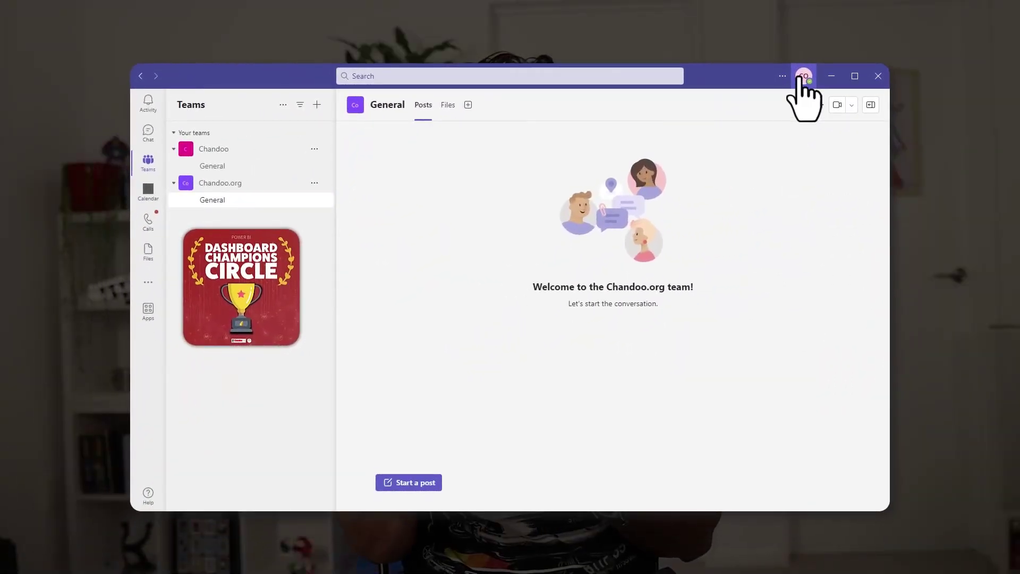
- Open and dismiss the Teams account menu, then start typing the post 'How do I write DAX'
{"action": "left_click", "coordinate": [800, 75]}
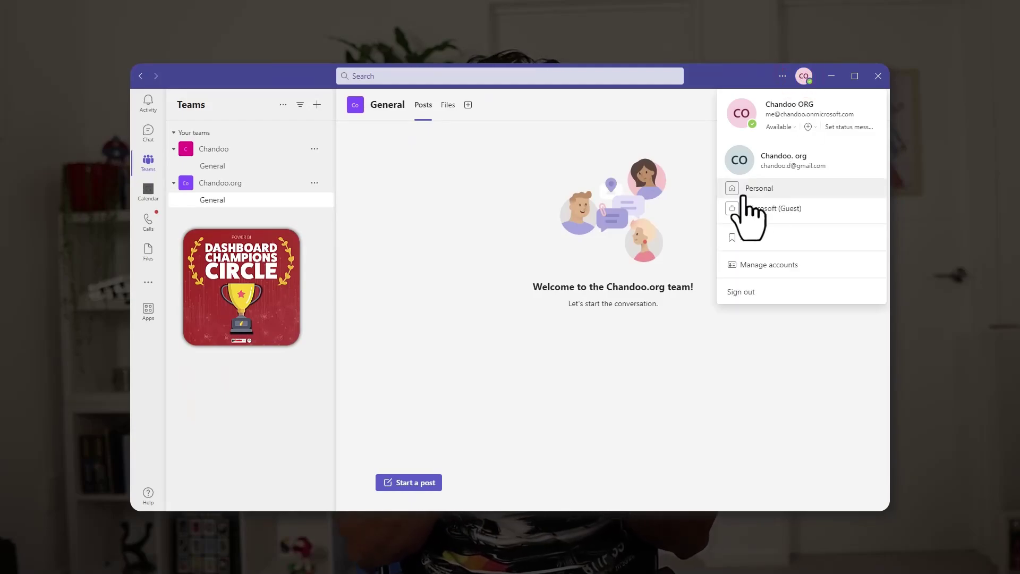
{"action": "left_click", "coordinate": [758, 189]}
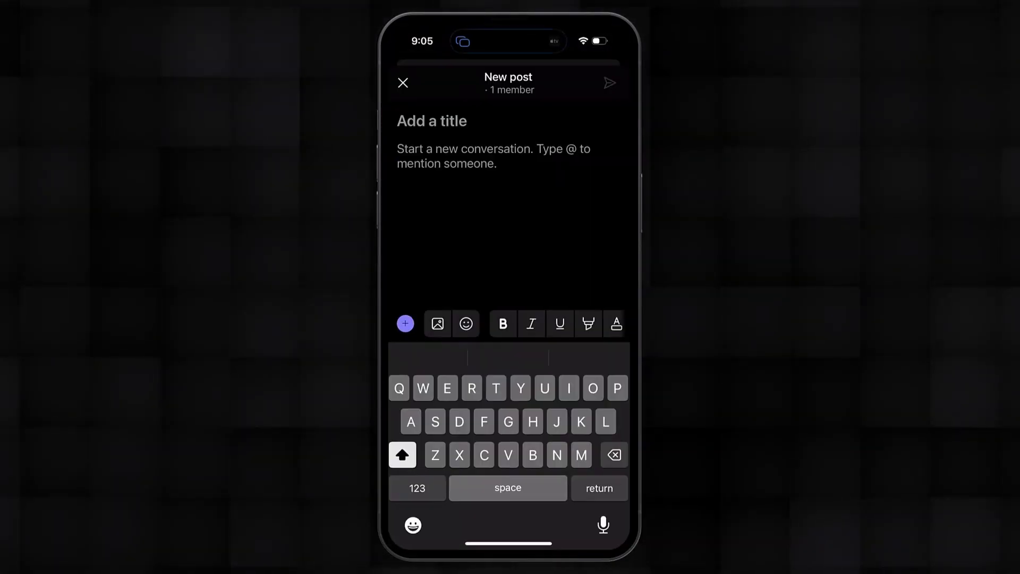
{"action": "type", "text": "I write DAX"}
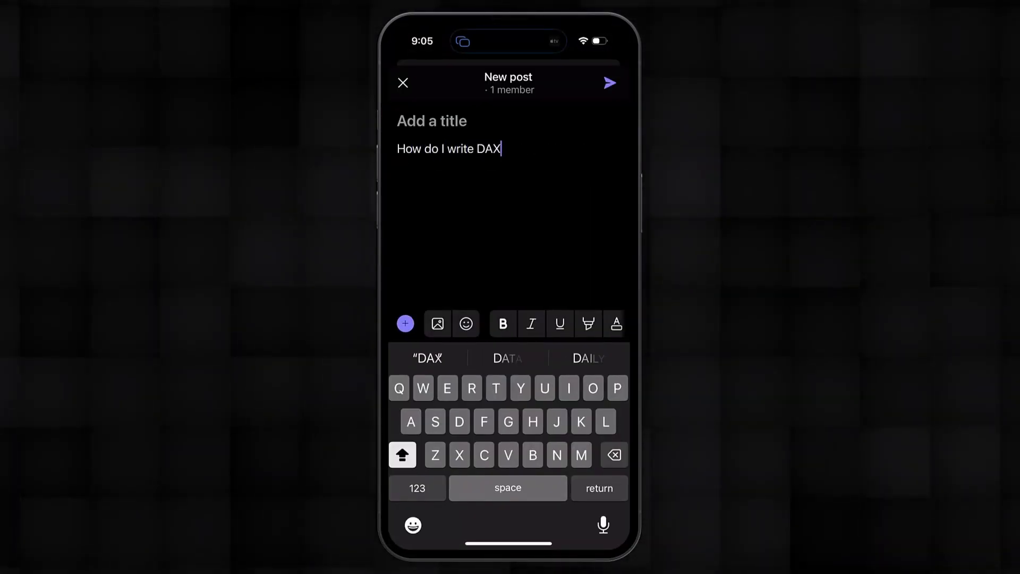